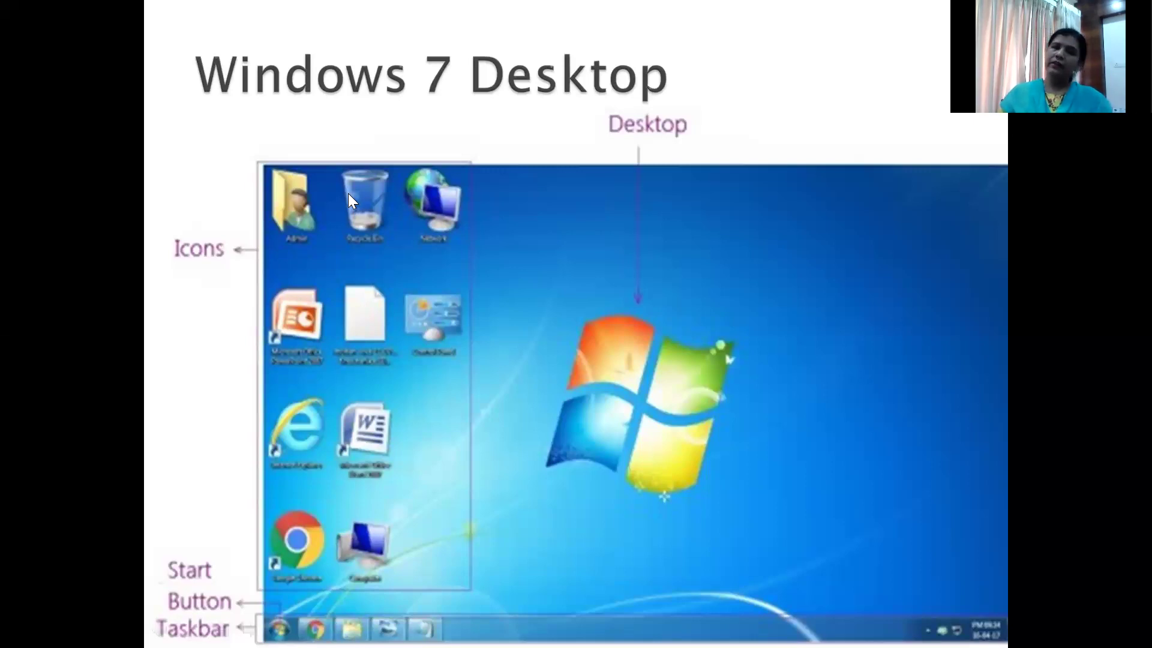
Advance to the Windows 7 Desktop slide with enlarged icons, the taskbar and Date and Time.
{"action": "left_click", "coordinate": [324, 187]}
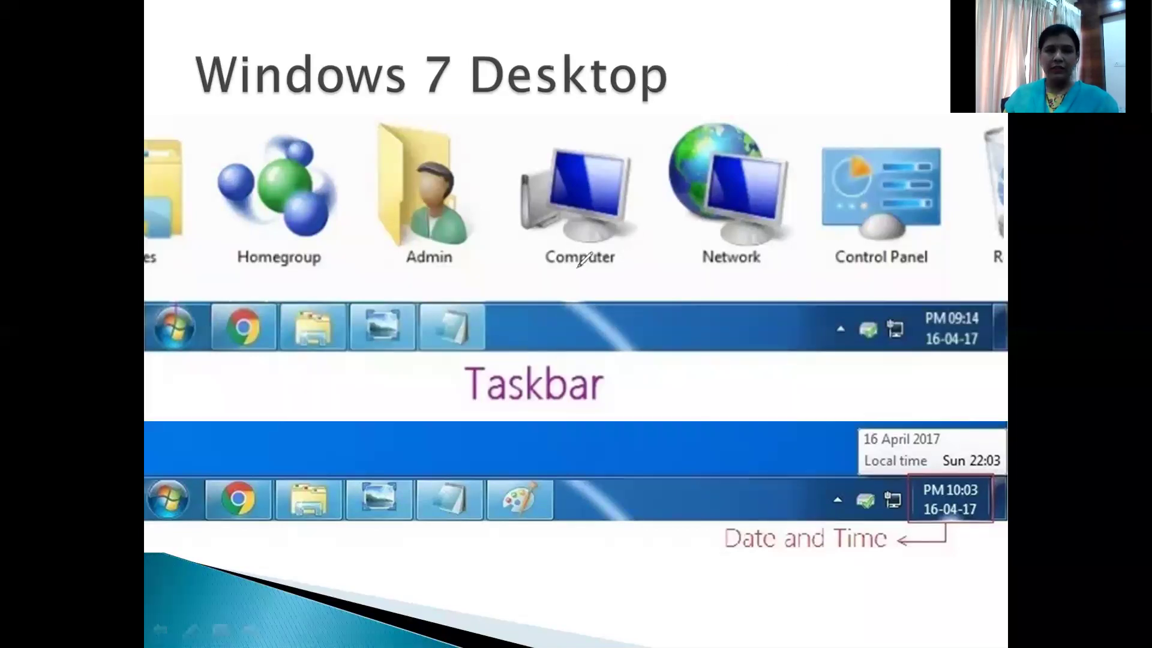
Ink-circle the taskbar icons, clock and Start button, erase the ink, then advance to Windows 7 Taskbar.
{"action": "mouse_move", "coordinate": [489, 287]}
{"action": "left_mouse_down"}
{"action": "mouse_move", "coordinate": [387, 363]}
{"action": "mouse_move", "coordinate": [486, 281]}
{"action": "left_mouse_up"}
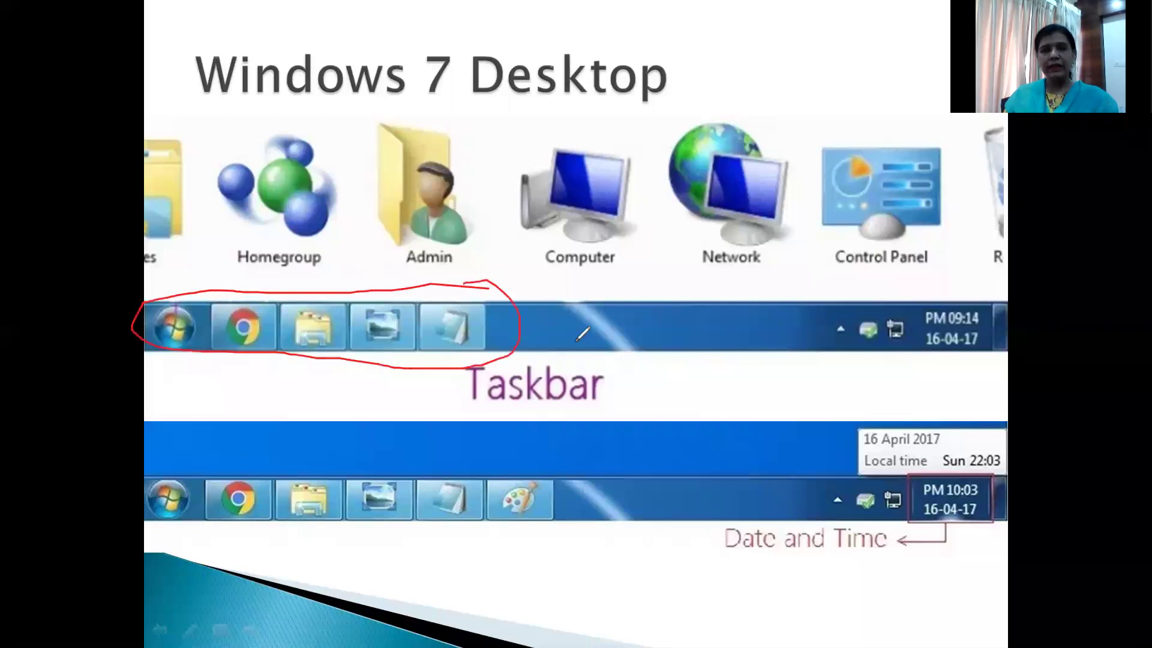
{"action": "mouse_move", "coordinate": [833, 285]}
{"action": "left_mouse_down"}
{"action": "mouse_move", "coordinate": [1017, 315]}
{"action": "mouse_move", "coordinate": [817, 288]}
{"action": "left_mouse_up"}
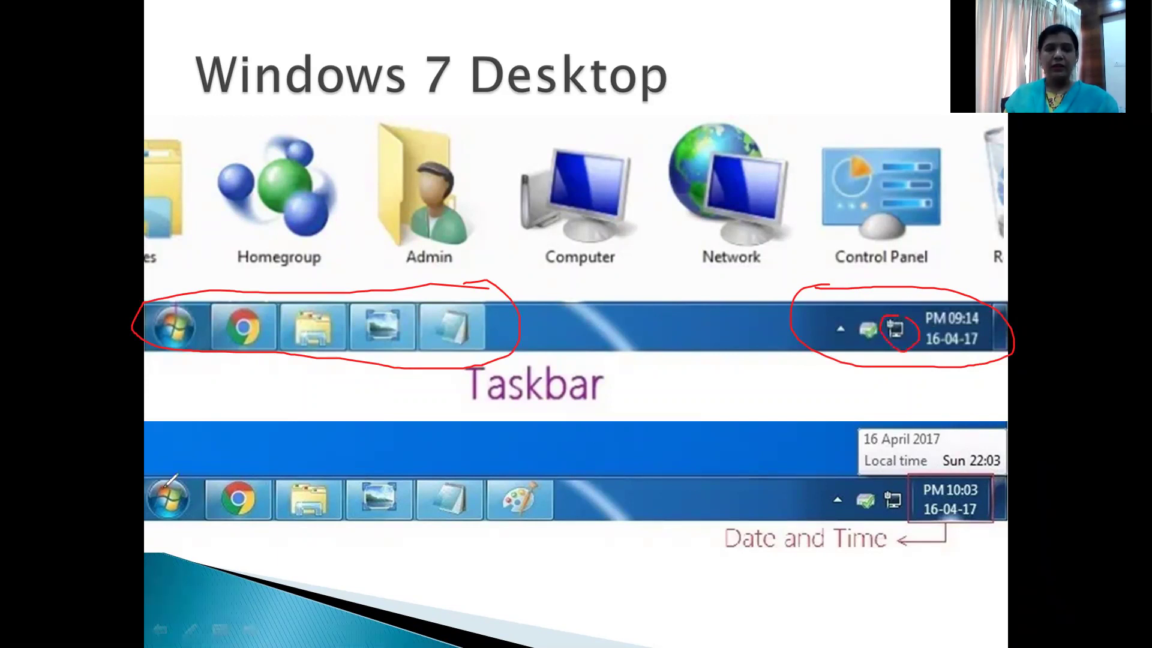
{"action": "left_click_drag", "start_coordinate": [161, 461], "coordinate": [195, 470]}
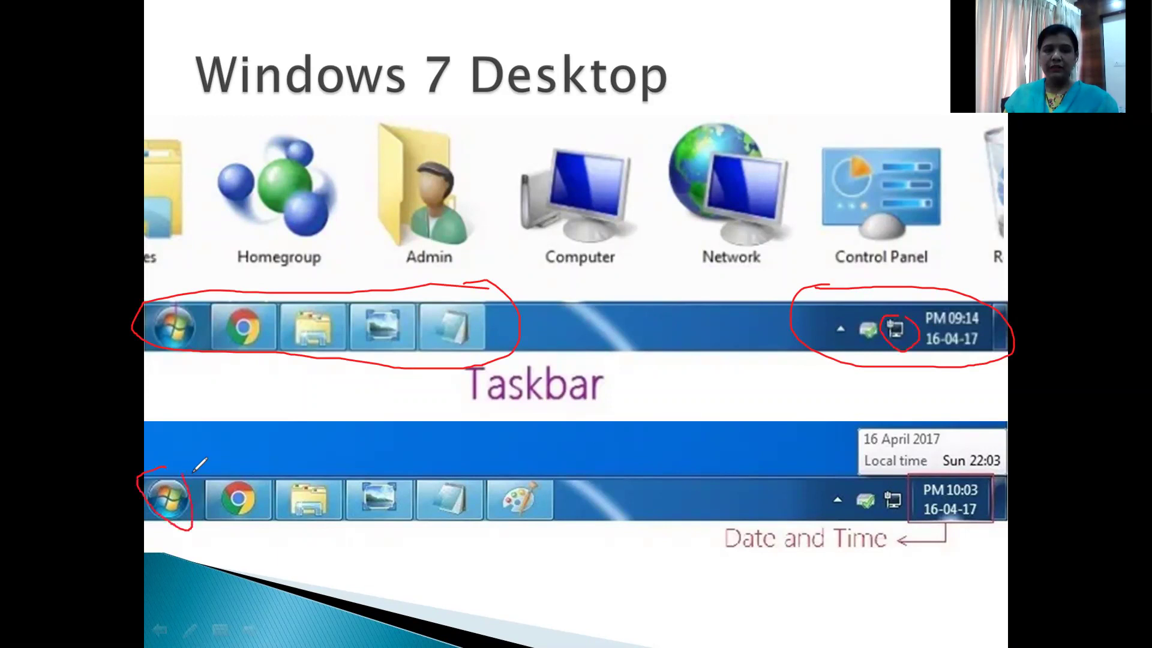
{"action": "mouse_move", "coordinate": [212, 528]}
{"action": "left_mouse_down"}
{"action": "mouse_move", "coordinate": [220, 460]}
{"action": "mouse_move", "coordinate": [581, 486]}
{"action": "mouse_move", "coordinate": [405, 545]}
{"action": "left_mouse_up"}
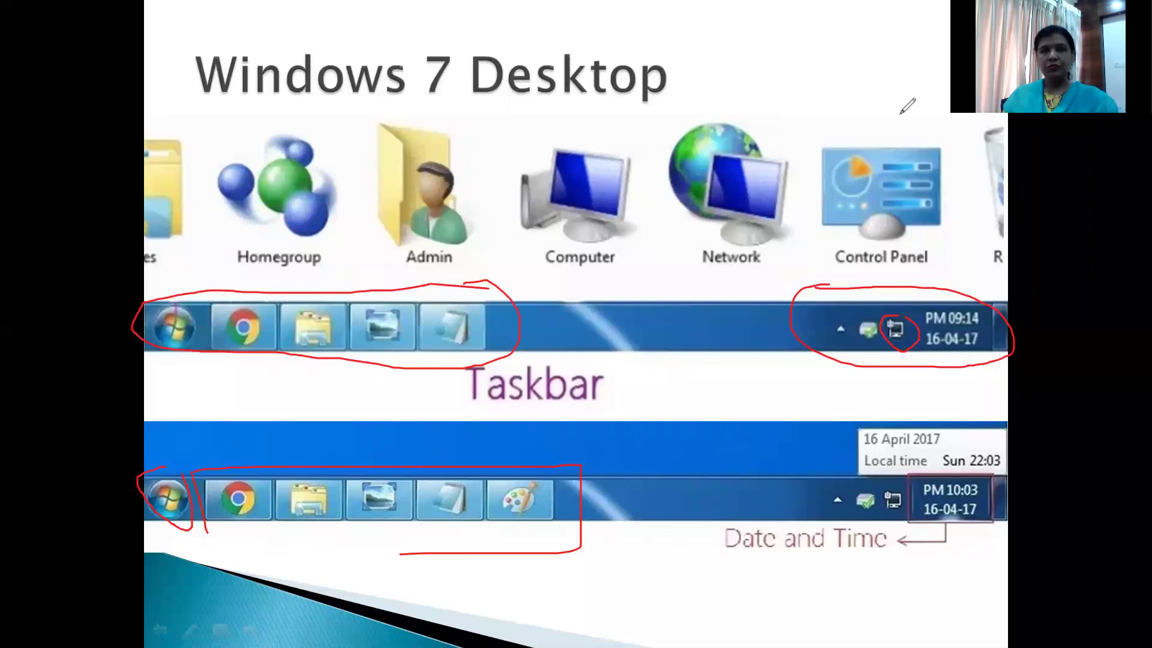
{"action": "key", "text": "e"}
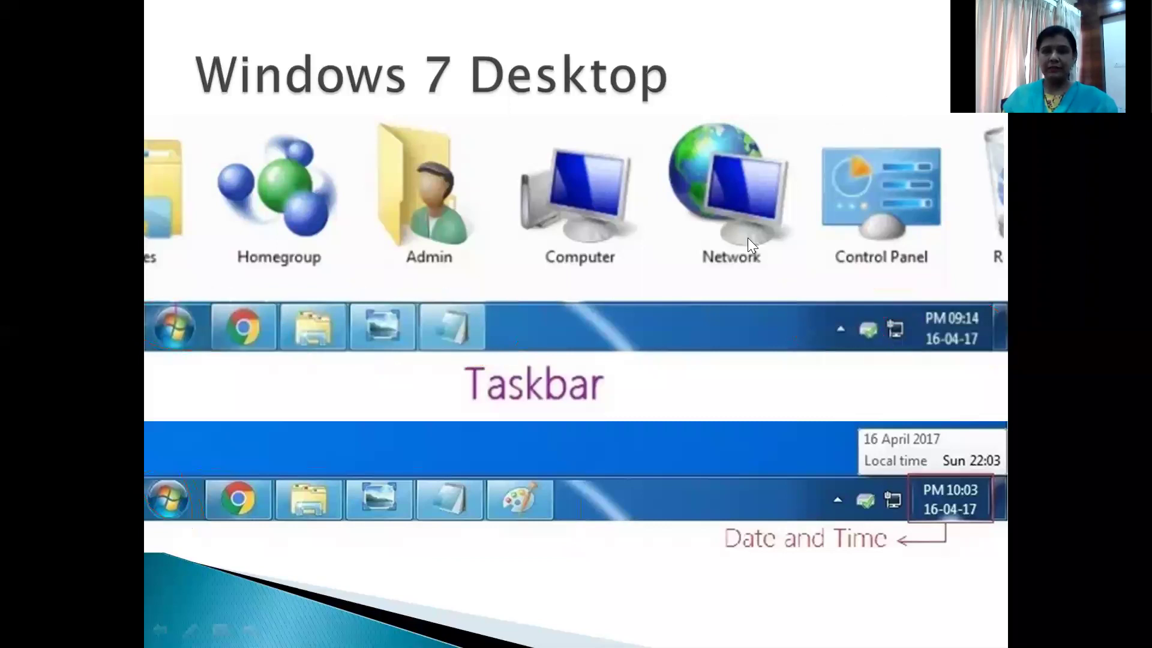
{"action": "left_click", "coordinate": [889, 399]}
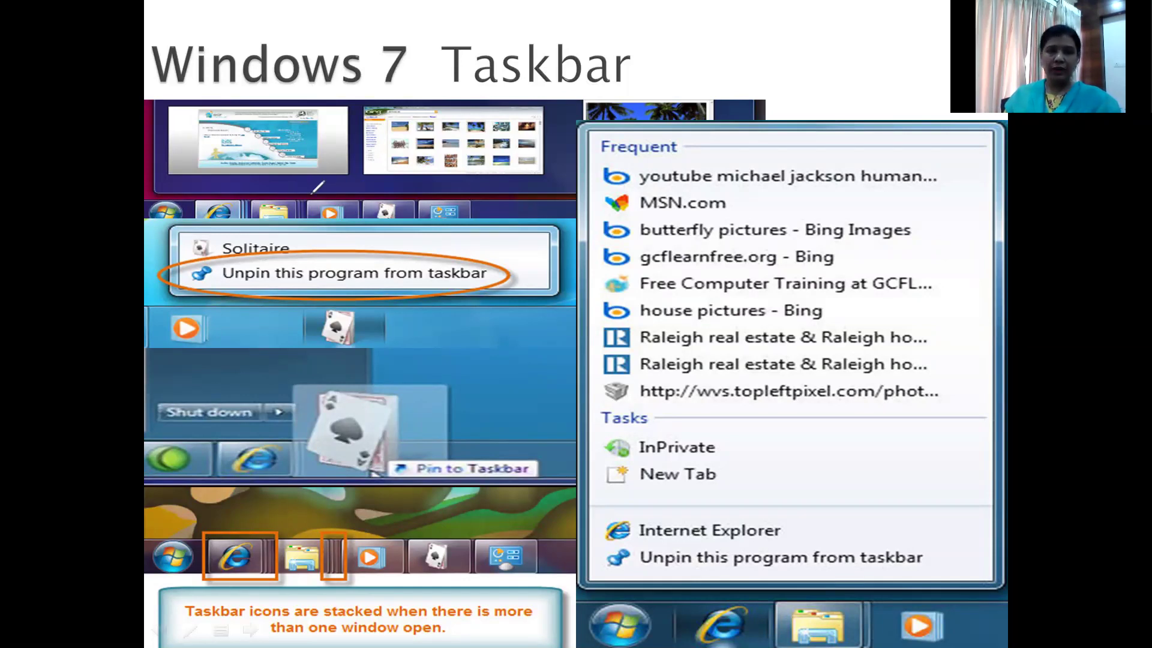
Mark the folder icon, preview thumbnails, Solitaire Pin to Taskbar item, and IE and folder taskbar icons in red.
{"action": "mouse_move", "coordinate": [247, 204]}
{"action": "left_mouse_down"}
{"action": "mouse_move", "coordinate": [270, 192]}
{"action": "mouse_move", "coordinate": [226, 218]}
{"action": "left_mouse_up"}
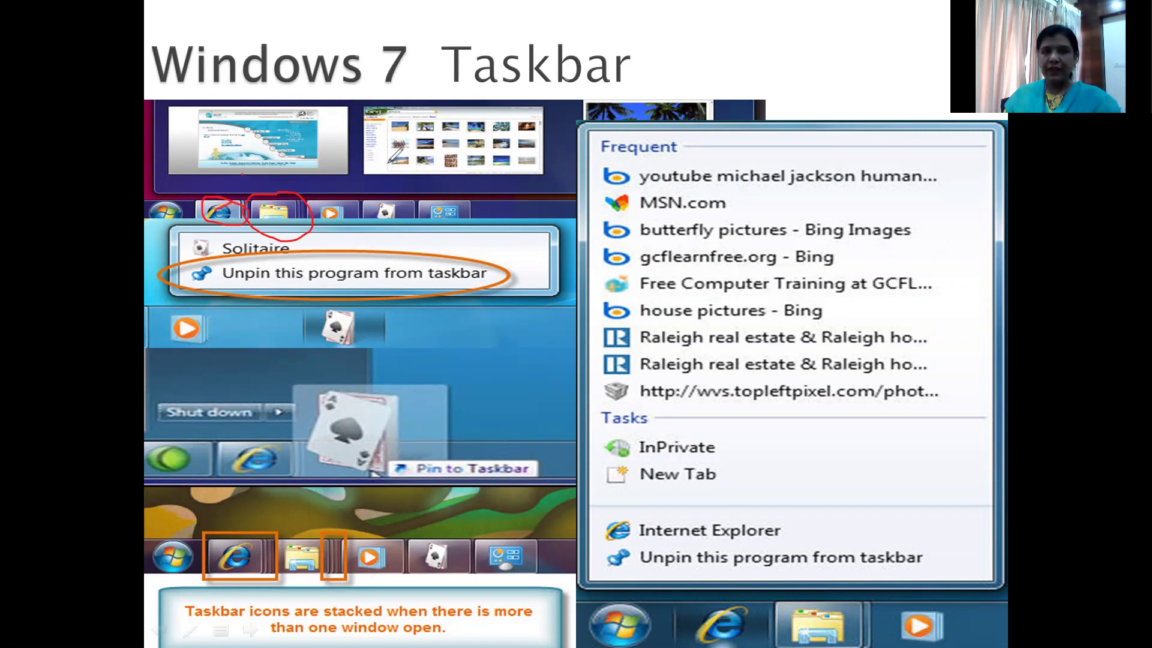
{"action": "left_click_drag", "start_coordinate": [387, 163], "coordinate": [497, 162]}
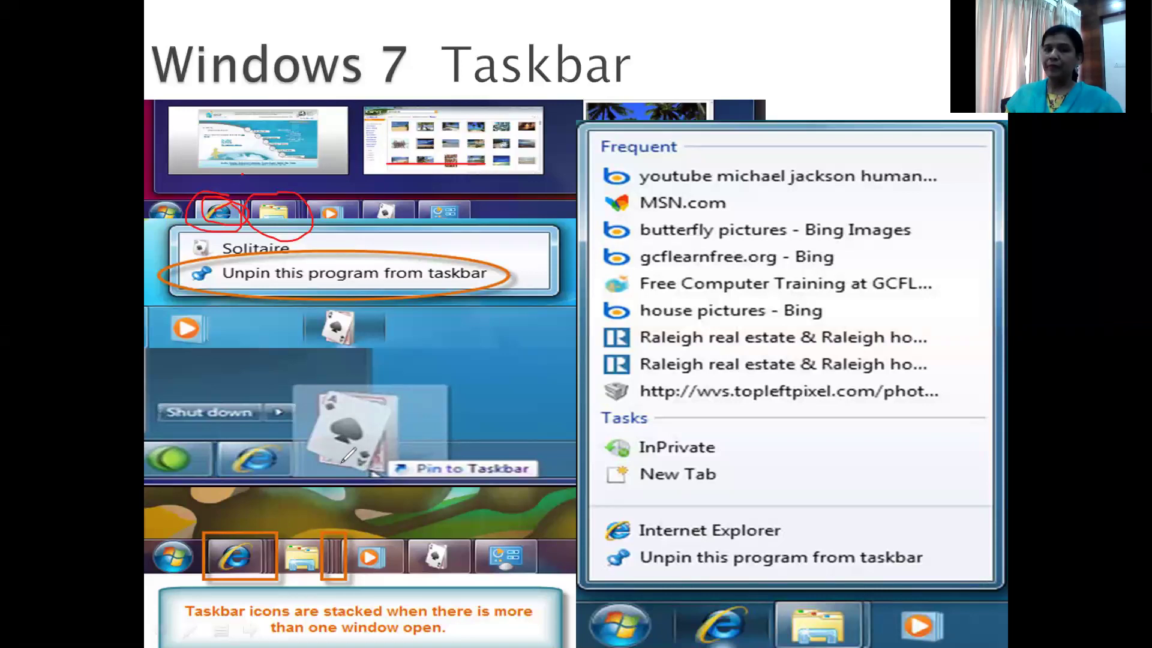
{"action": "left_click_drag", "start_coordinate": [318, 394], "coordinate": [407, 393]}
{"action": "mouse_move", "coordinate": [364, 482]}
{"action": "left_mouse_down"}
{"action": "mouse_move", "coordinate": [490, 482]}
{"action": "mouse_move", "coordinate": [383, 378]}
{"action": "mouse_move", "coordinate": [357, 472]}
{"action": "left_mouse_up"}
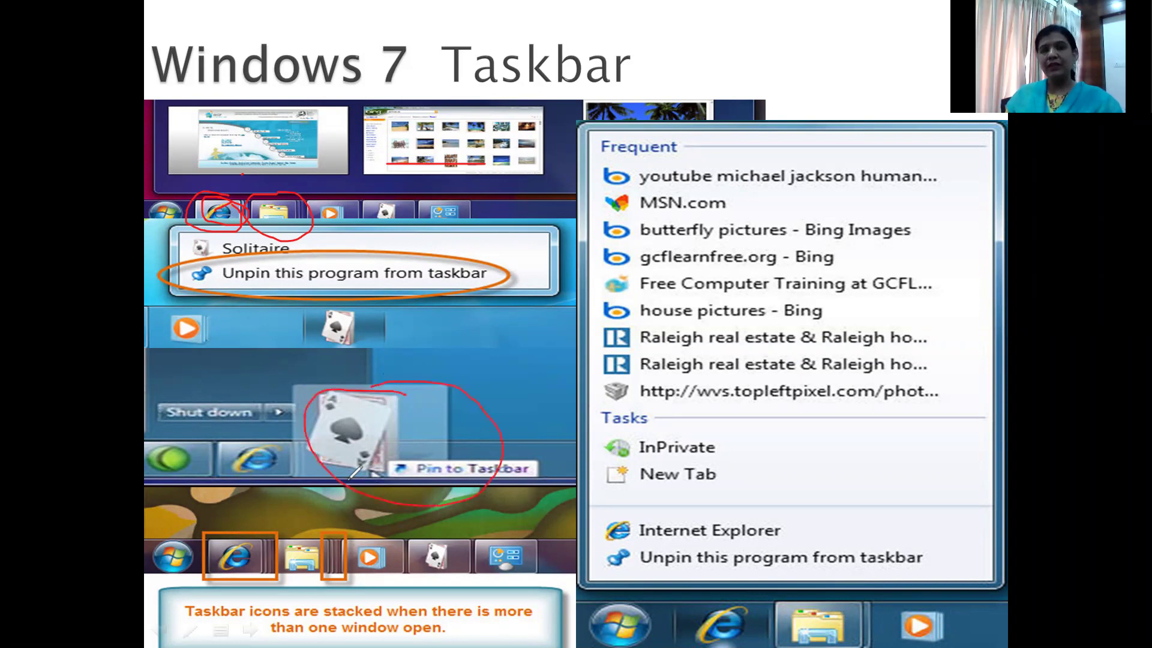
{"action": "mouse_move", "coordinate": [333, 292]}
{"action": "left_mouse_down"}
{"action": "mouse_move", "coordinate": [315, 355]}
{"action": "mouse_move", "coordinate": [362, 310]}
{"action": "mouse_move", "coordinate": [335, 353]}
{"action": "left_mouse_up"}
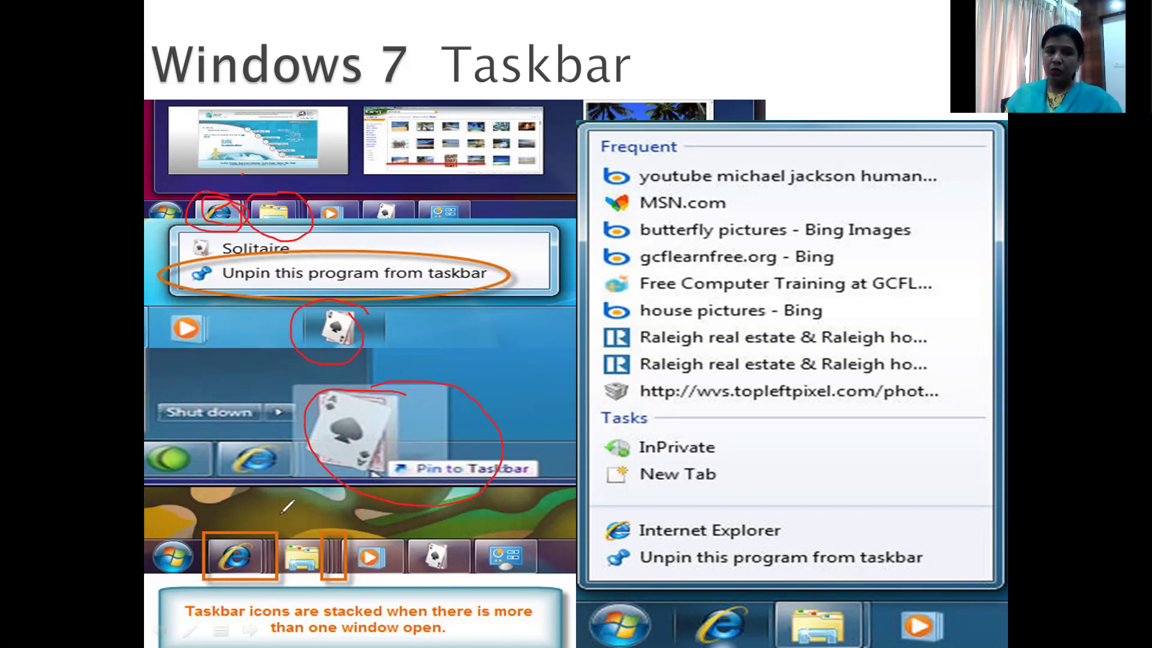
{"action": "left_click_drag", "start_coordinate": [270, 516], "coordinate": [293, 551]}
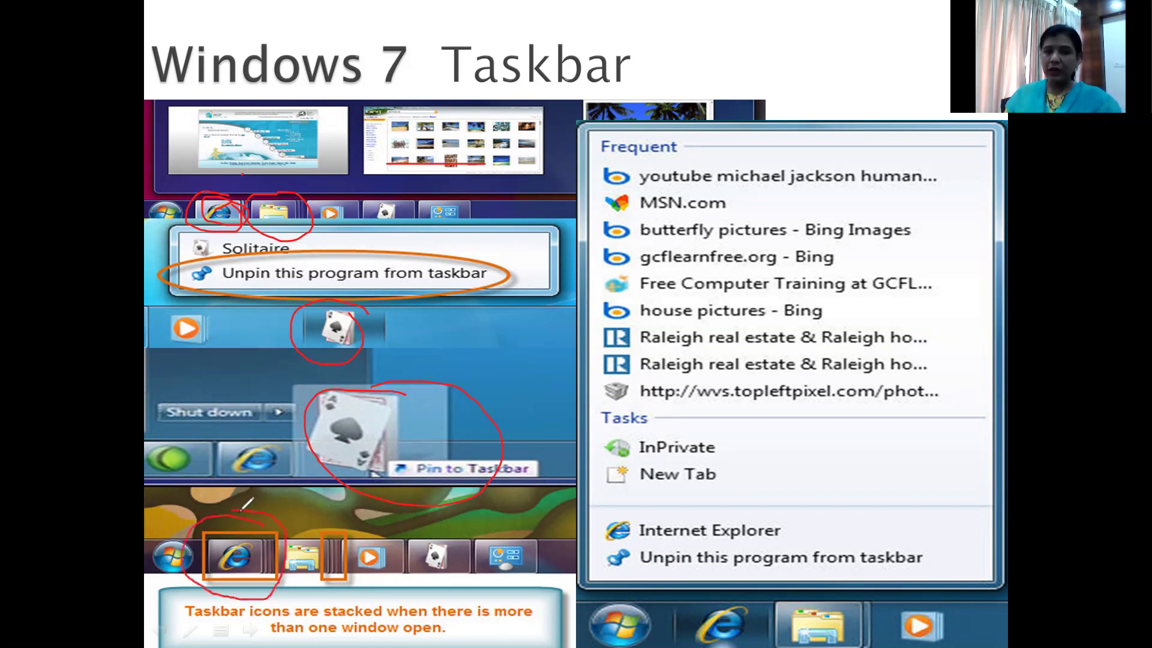
{"action": "left_click_drag", "start_coordinate": [277, 551], "coordinate": [328, 522]}
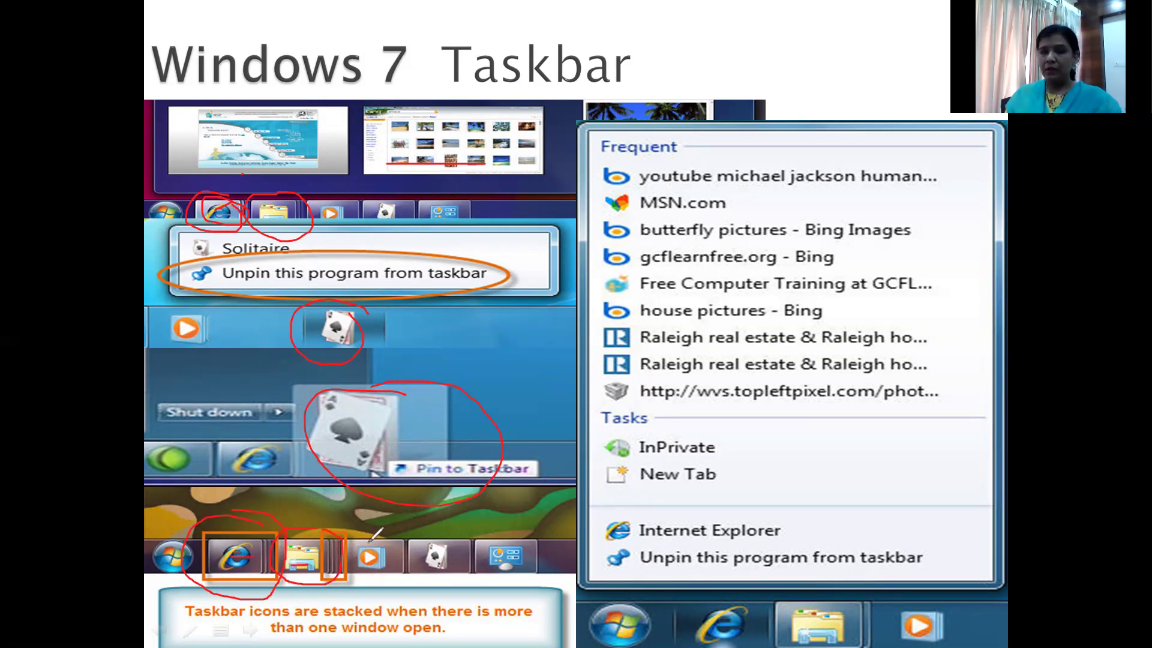
Mark the media player taskbar icon, then erase all ink from the Taskbar slide.
{"action": "mouse_move", "coordinate": [370, 540]}
{"action": "left_mouse_down"}
{"action": "mouse_move", "coordinate": [413, 513]}
{"action": "mouse_move", "coordinate": [538, 529]}
{"action": "left_mouse_up"}
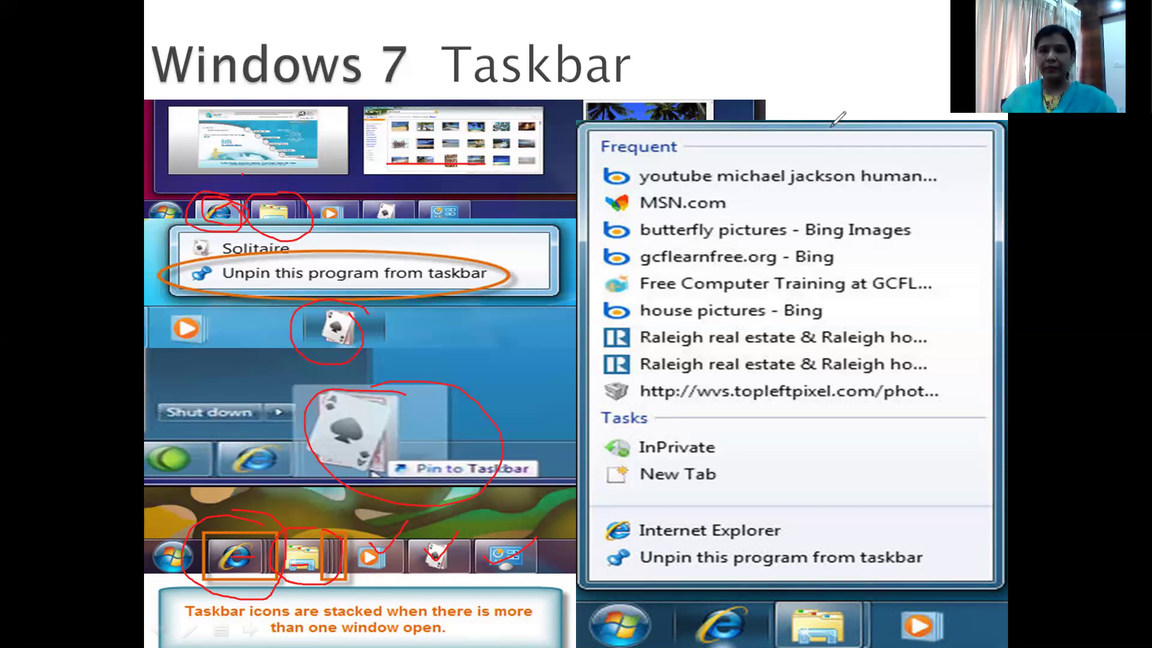
{"action": "key", "text": "e"}
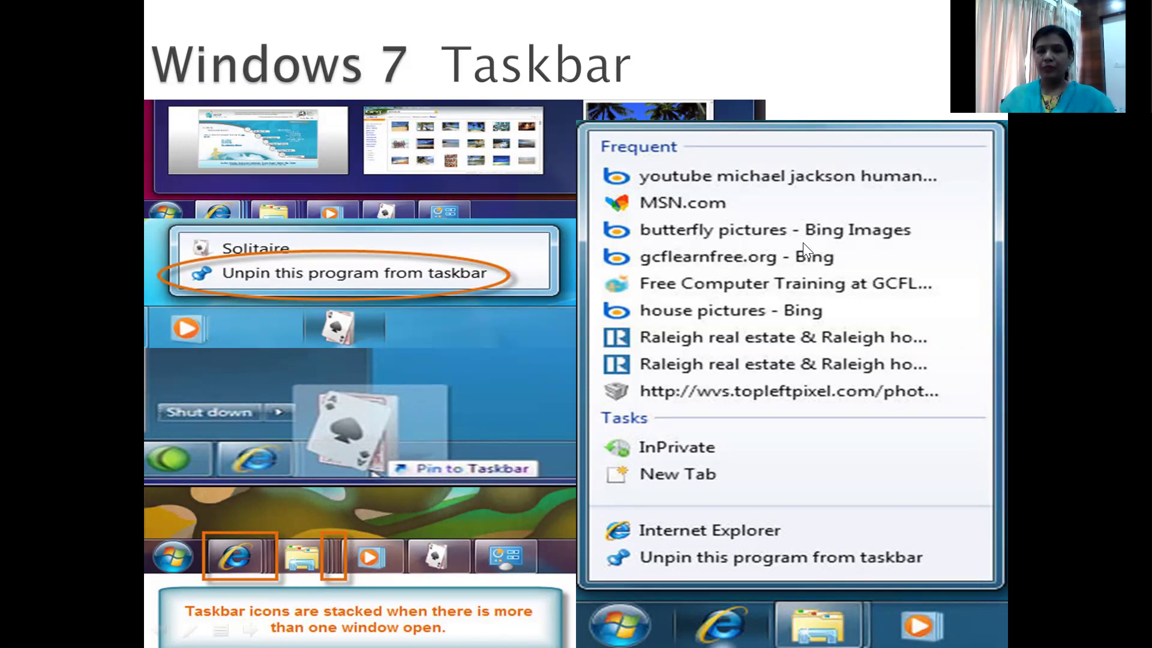
Advance through both Set Date and Time slides to the Windows 7 Desktop notification slide.
{"action": "left_click", "coordinate": [748, 414]}
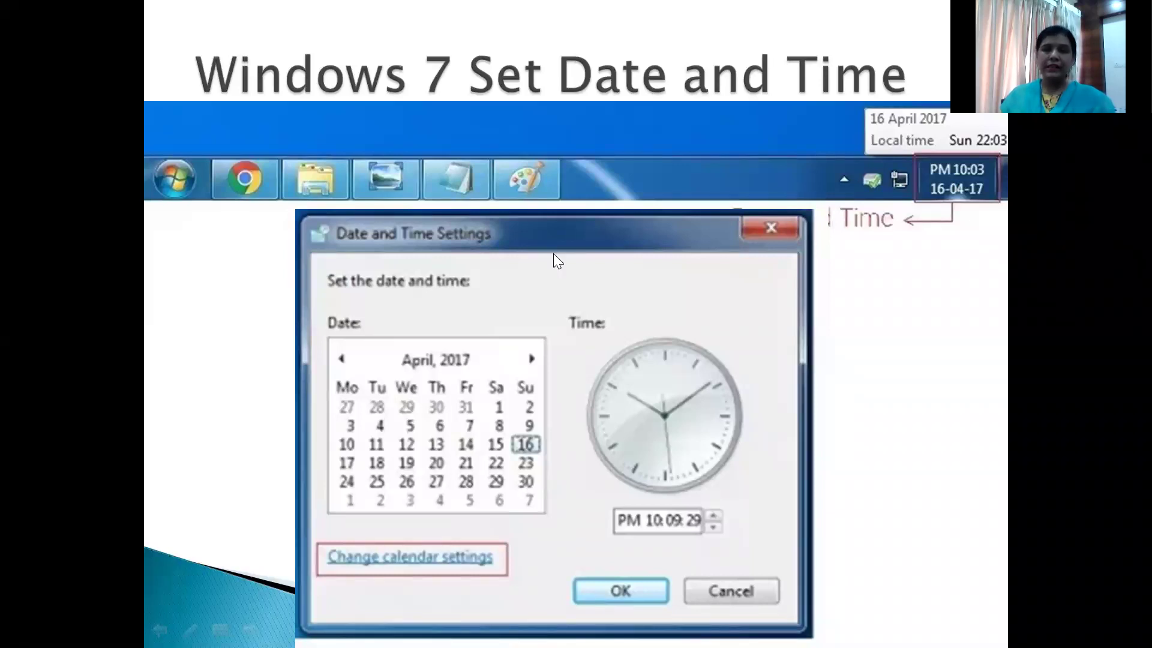
{"action": "key", "text": "Right"}
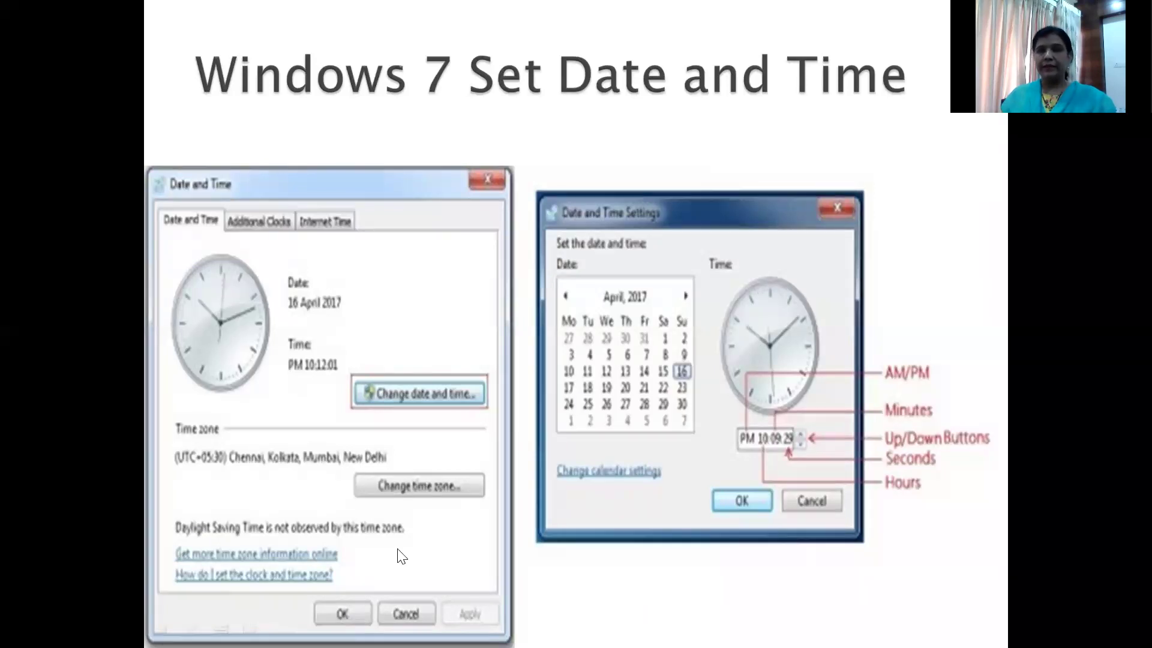
{"action": "left_click", "coordinate": [538, 352]}
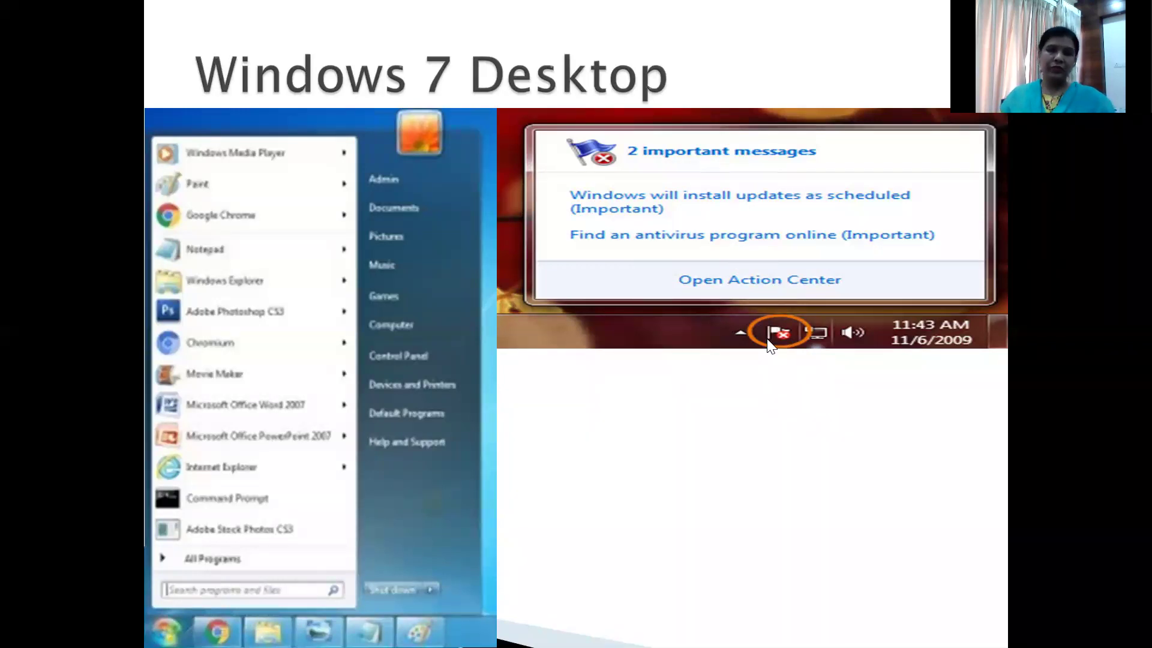
Advance to the Windows 7 Gadgets slide showing the Calendar, Clock and Weather gadget gallery.
{"action": "left_click", "coordinate": [816, 405]}
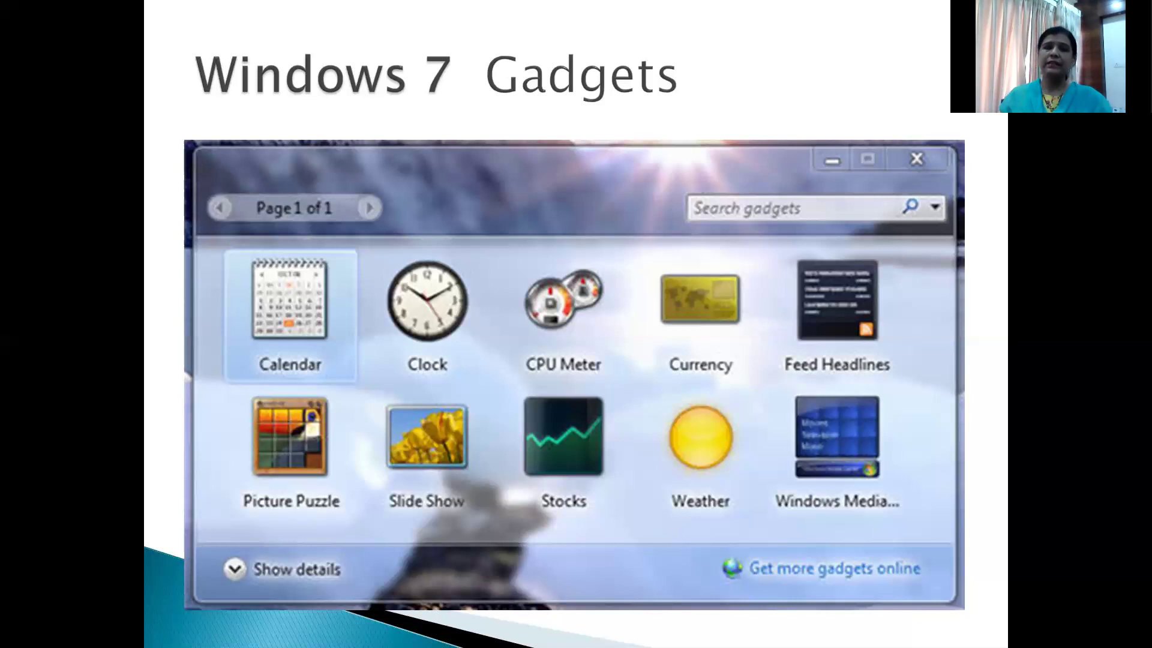
Advance to the Windows 7 Personalize Background slide with the desktop right-click menu.
{"action": "key", "text": "Right"}
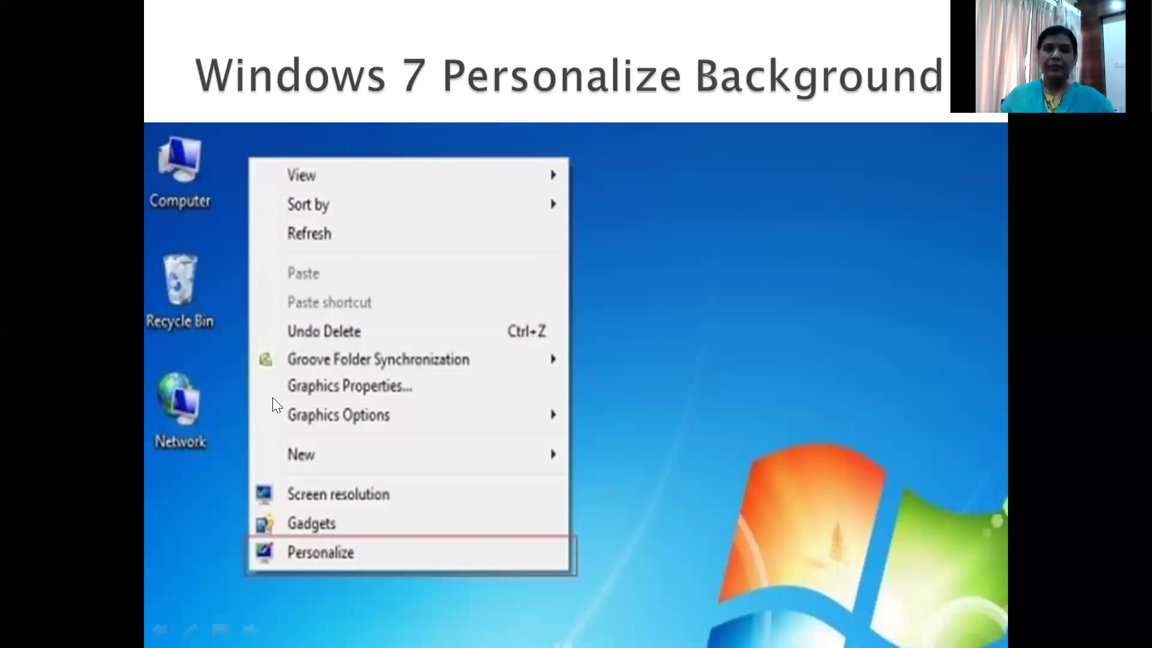
Reveal the Personalization window screenshot with themes, Desktop Background, Window Color and Sounds.
{"action": "key", "text": "Right"}
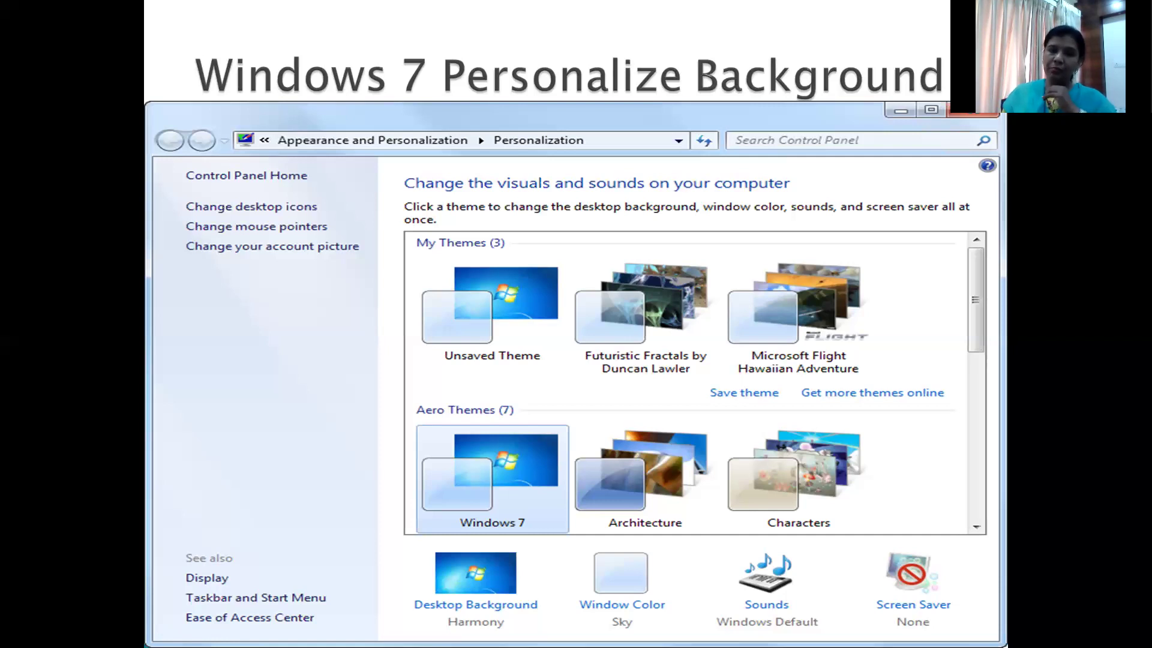
Advance to the Windows 7 Desktop Background slide showing Paint's Fill, Tile and Center options.
{"action": "key", "text": "Right"}
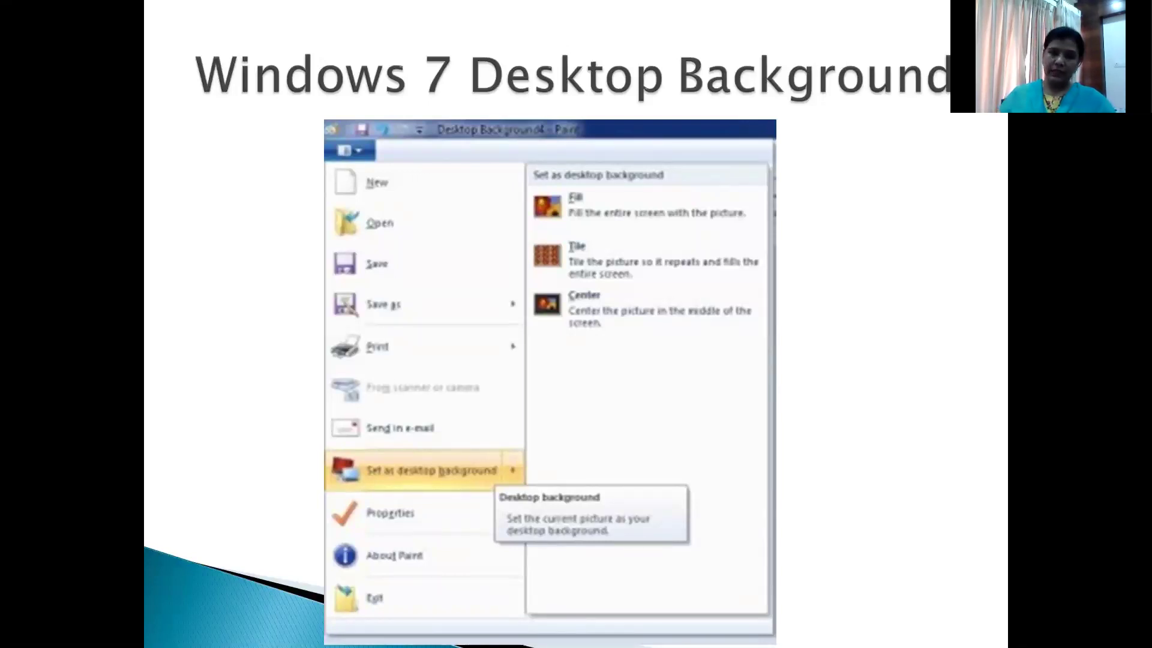
Advance to the Windows 7 Screen Saver slide with two Screen Saver Settings dialogs.
{"action": "key", "text": "Right"}
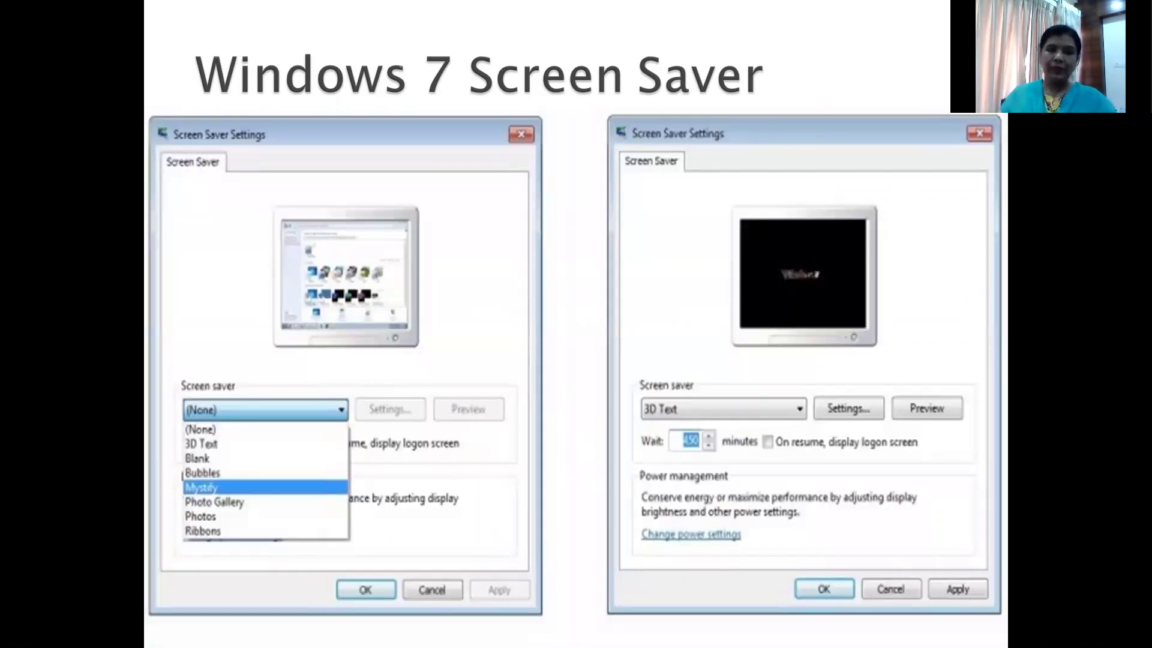
{"action": "key", "text": "Left"}
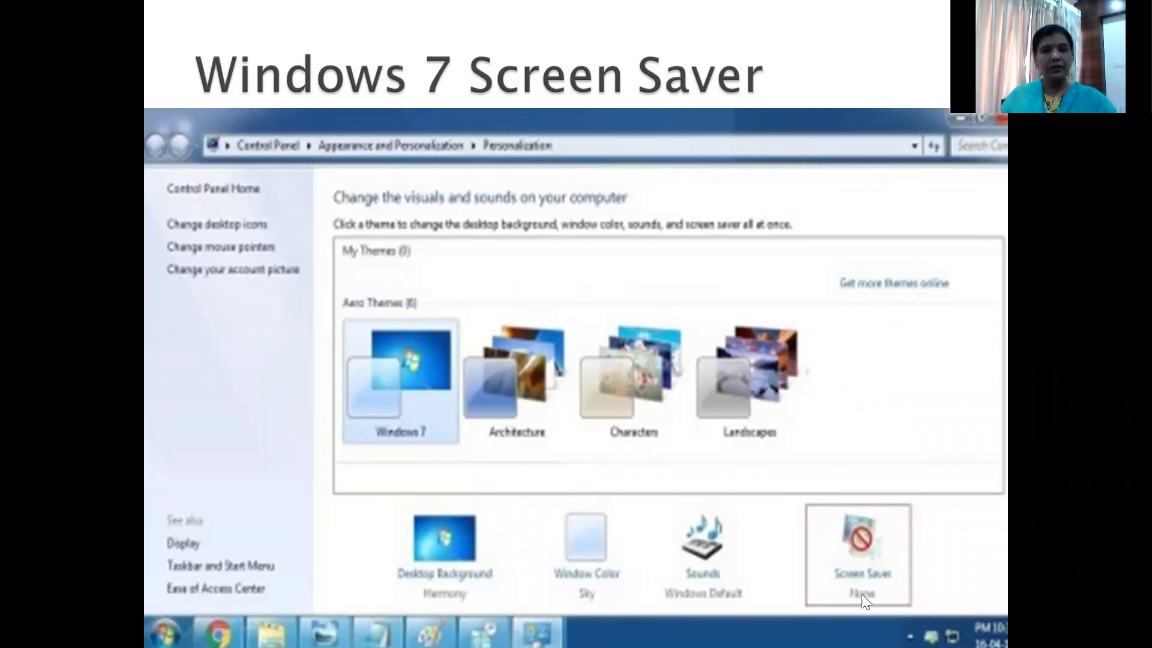
{"action": "left_click", "coordinate": [858, 536]}
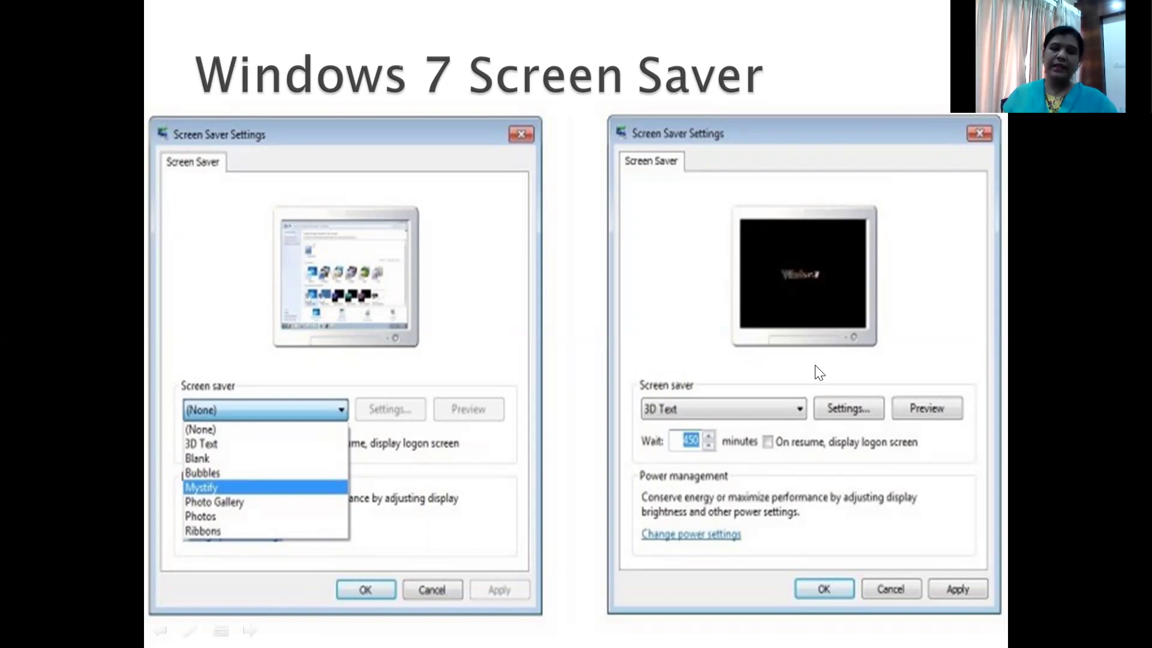
Advance to the Windows 7 Appearance slide showing window colour and the hue, saturation and brightness mixer.
{"action": "key", "text": "Right"}
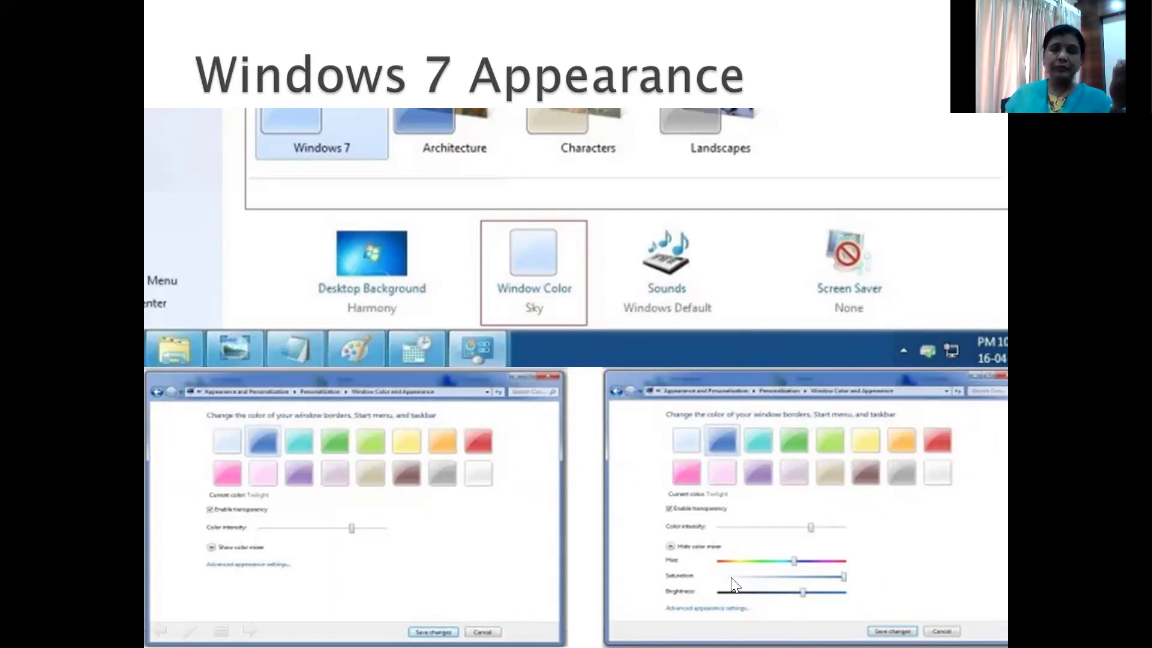
Advance past the font settings and font-size slides to the ClearType slide.
{"action": "key", "text": "Right"}
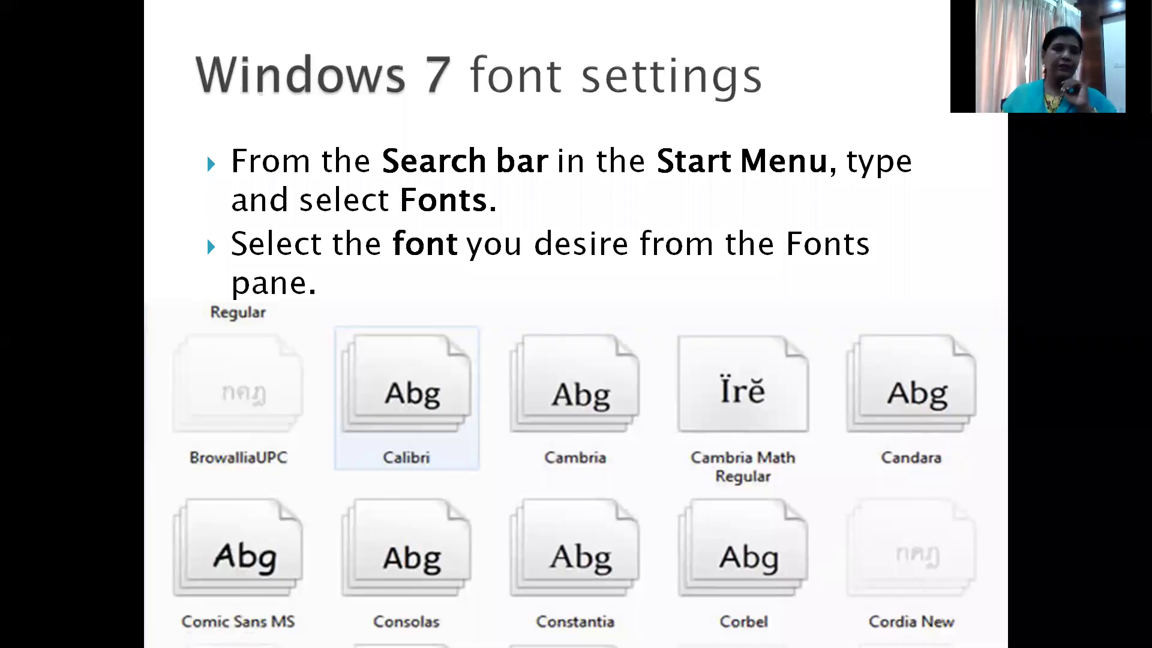
{"action": "key", "text": "Next"}
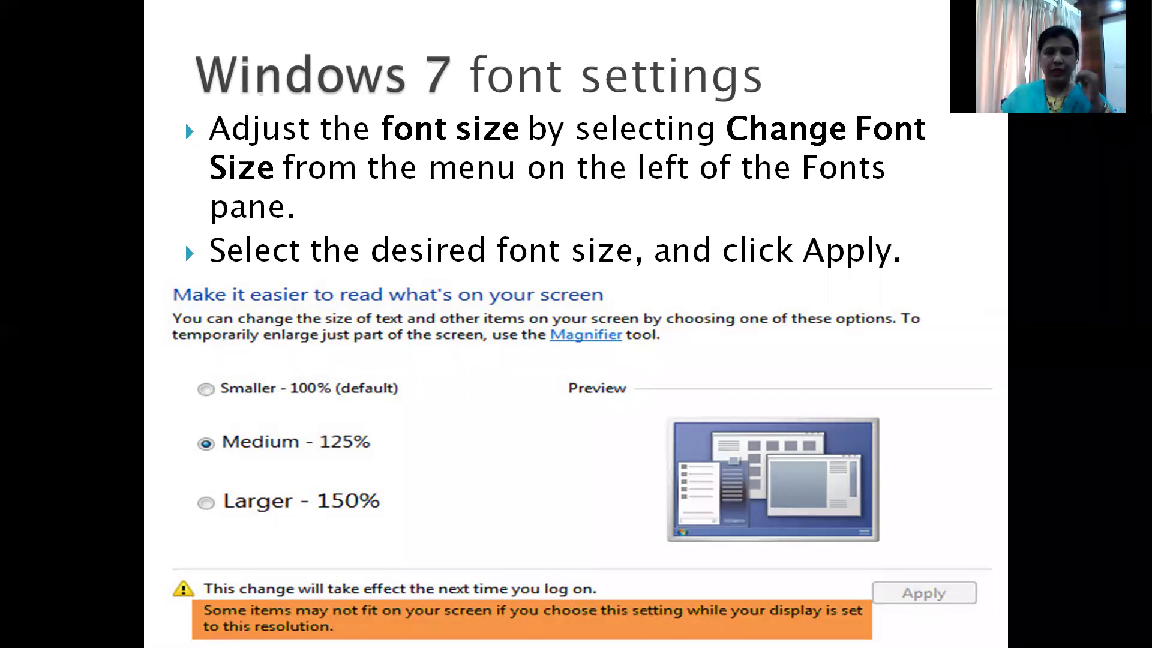
{"action": "key", "text": "Right"}
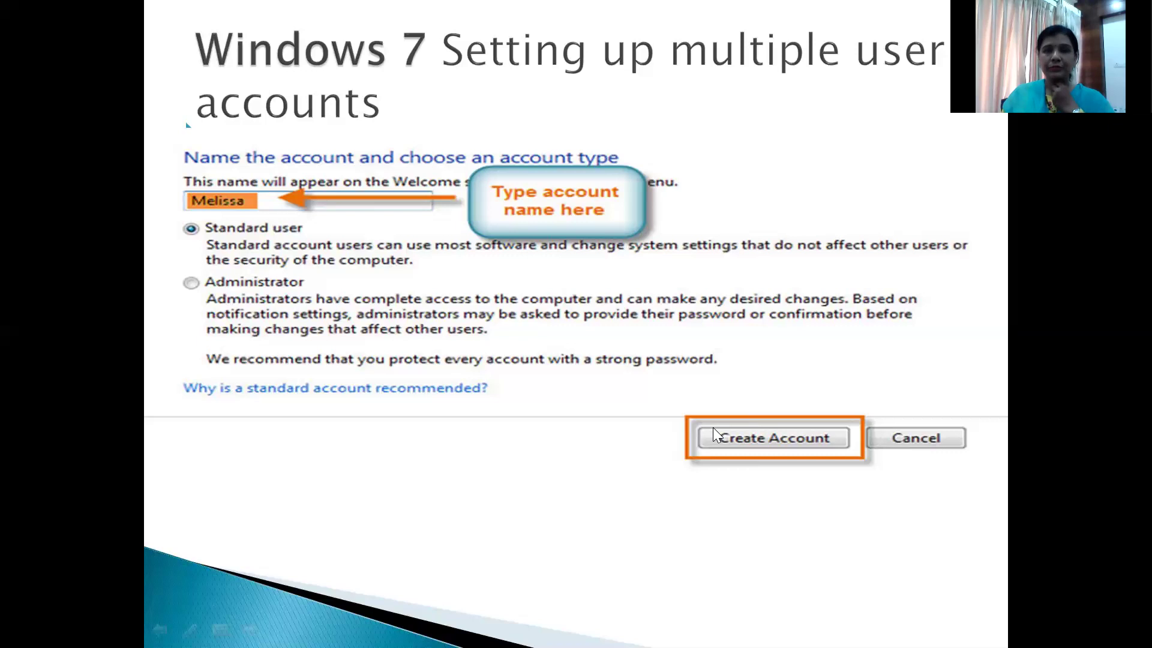
Advance from the Account Picture slide toward the Managing Passwords slide.
{"action": "left_click", "coordinate": [661, 216]}
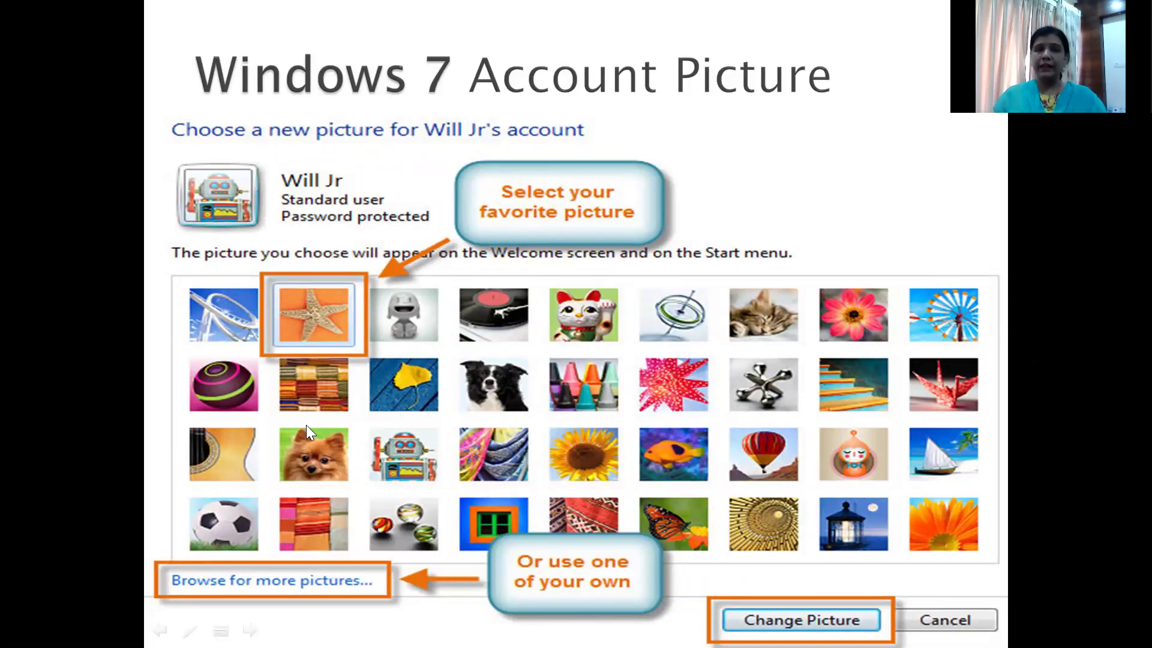
Advance through the Windows Explorer slide to the libraries versus user folders comparison.
{"action": "left_click", "coordinate": [818, 606]}
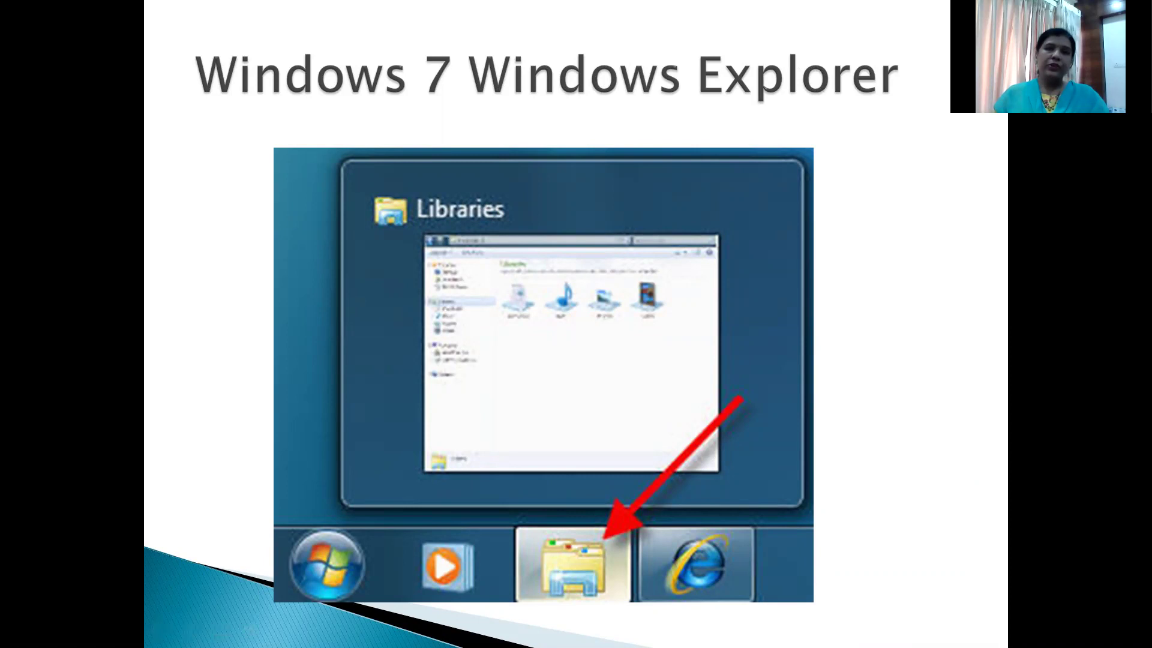
{"action": "key", "text": "Right"}
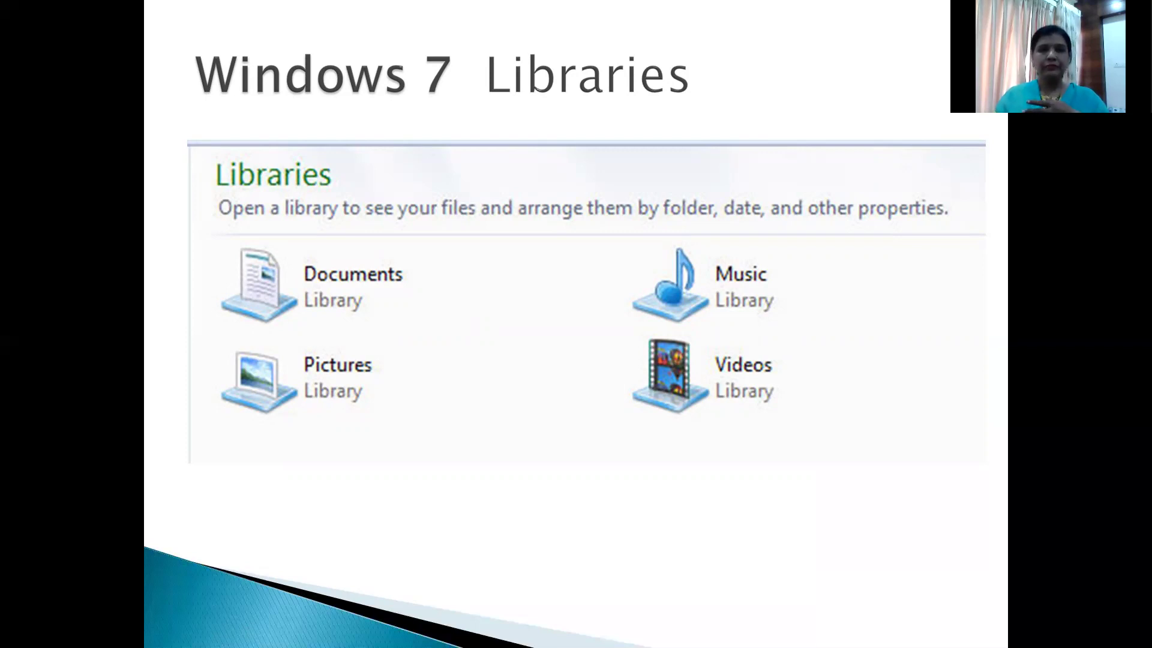
{"action": "key", "text": "space"}
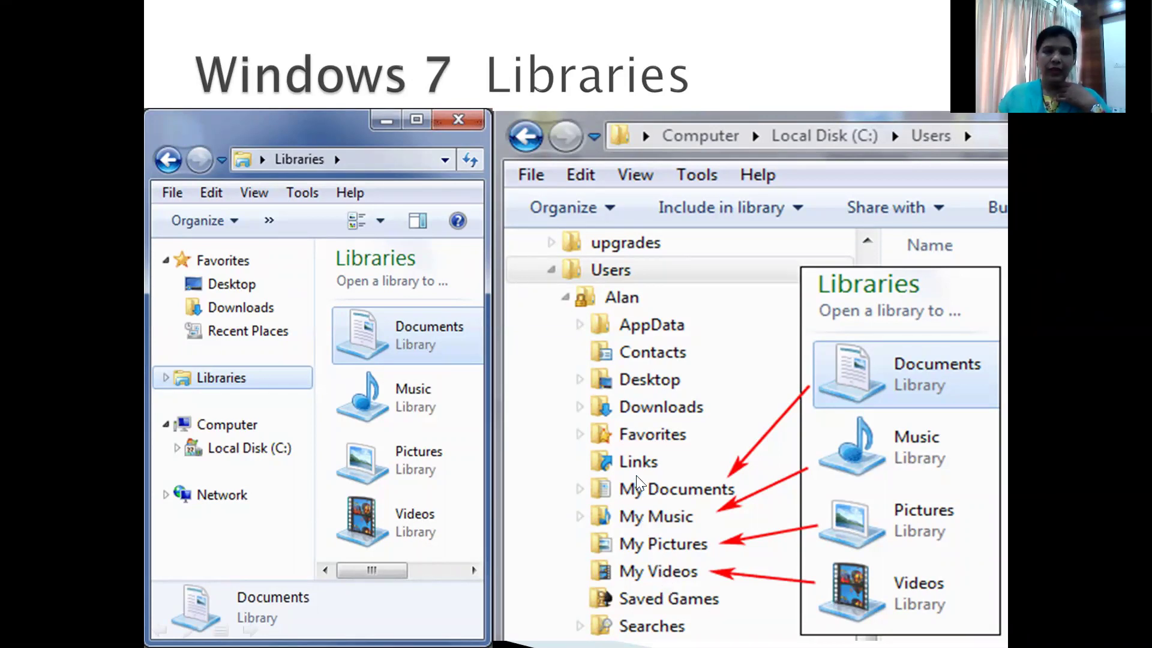
Advance to the Finding Files slide covering the Details Pane, tags, ratings and search filters.
{"action": "key", "text": "Page_Down"}
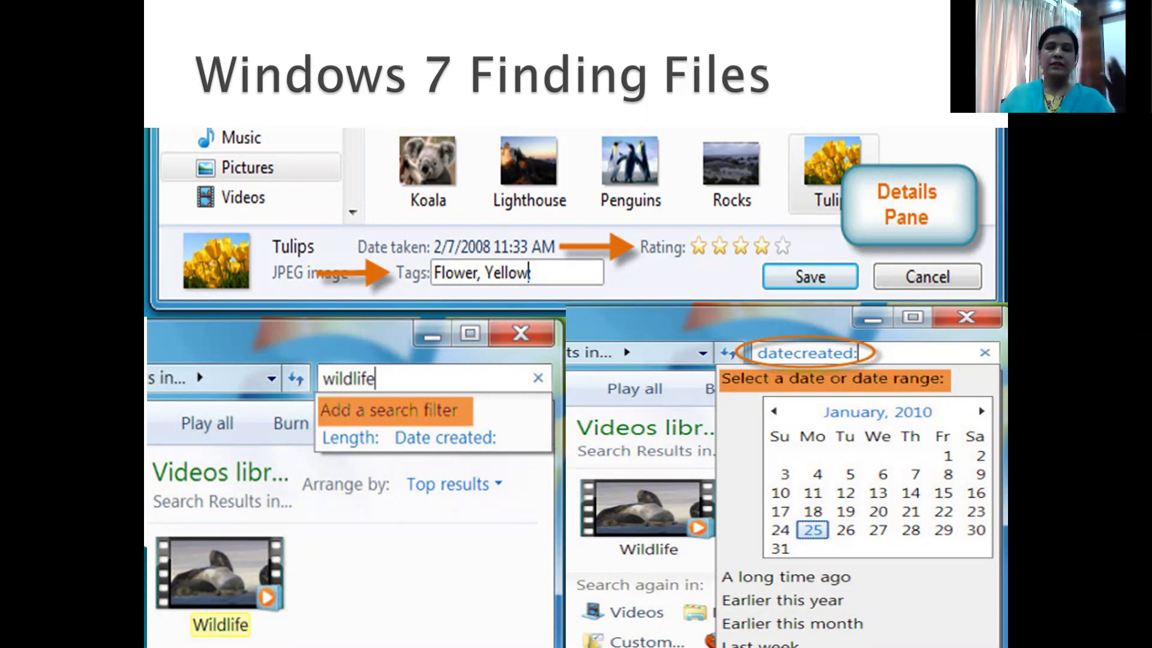
Advance to the slide listing file view options from Extra Large Icons to Content.
{"action": "key", "text": "Right"}
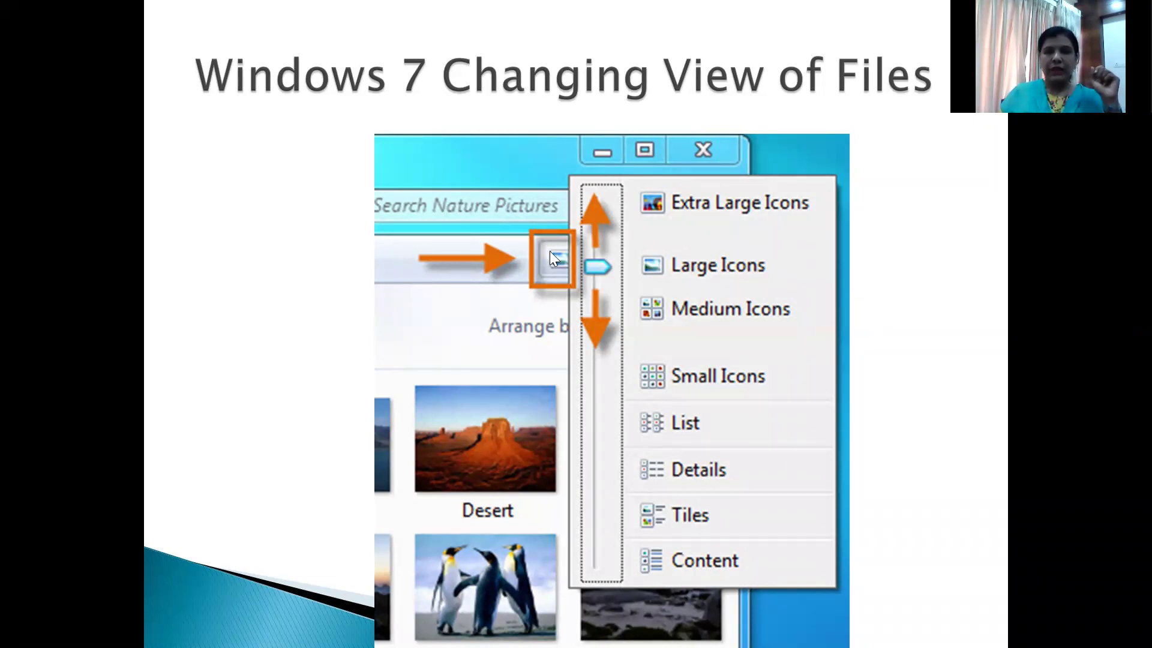
Advance through both Search with Start Menu slides to the Default Saving of file slide.
{"action": "key", "text": "Right"}
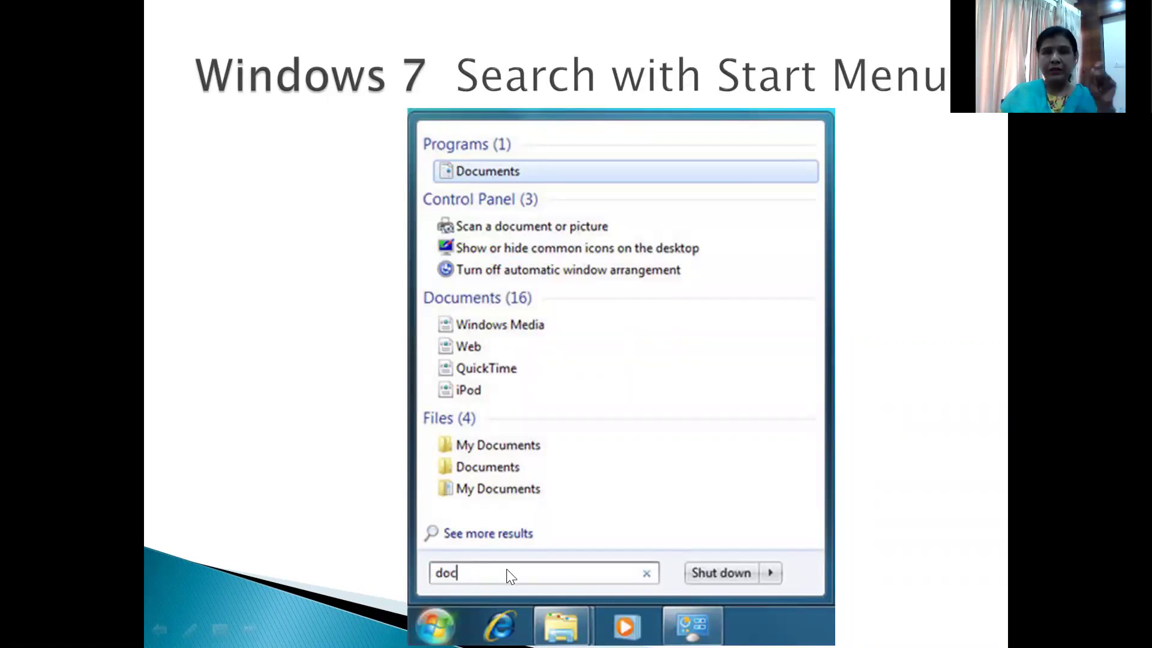
{"action": "key", "text": "Right"}
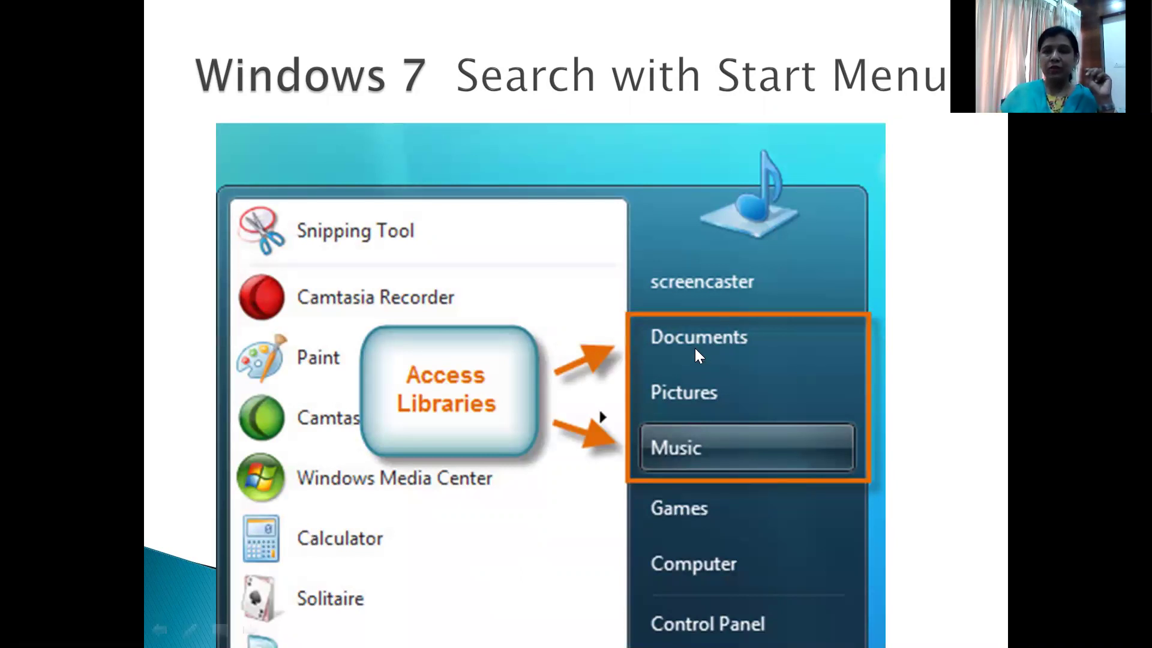
{"action": "left_click", "coordinate": [674, 446]}
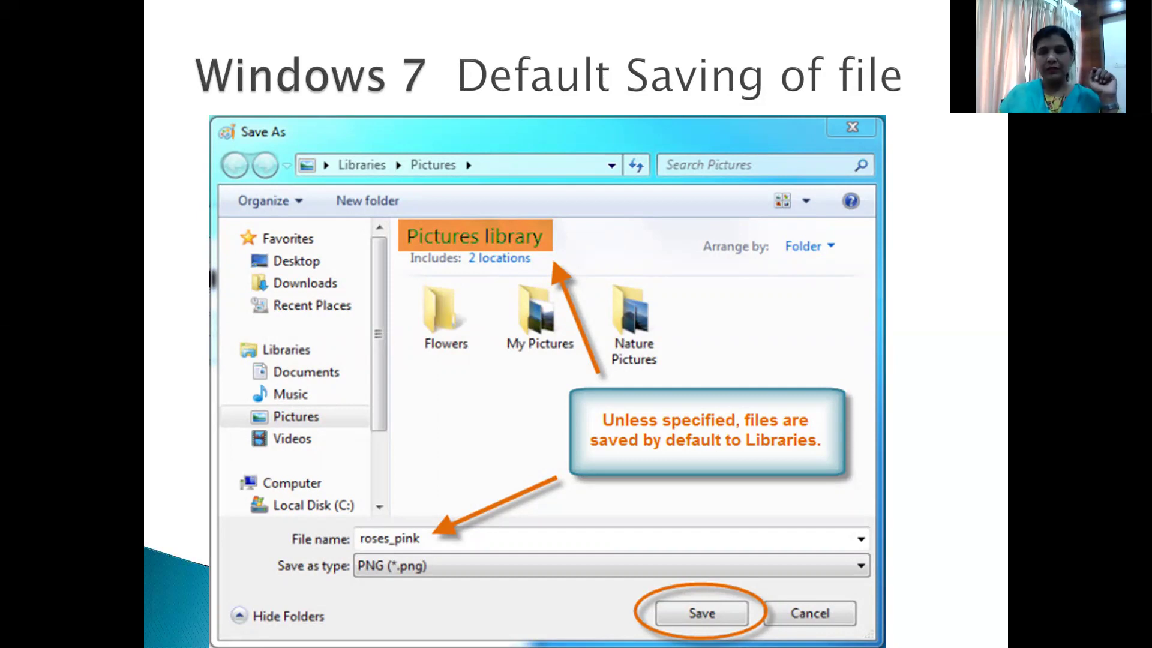
Advance from Default Saving to the Specific path for Saving of file slide.
{"action": "key", "text": "Right"}
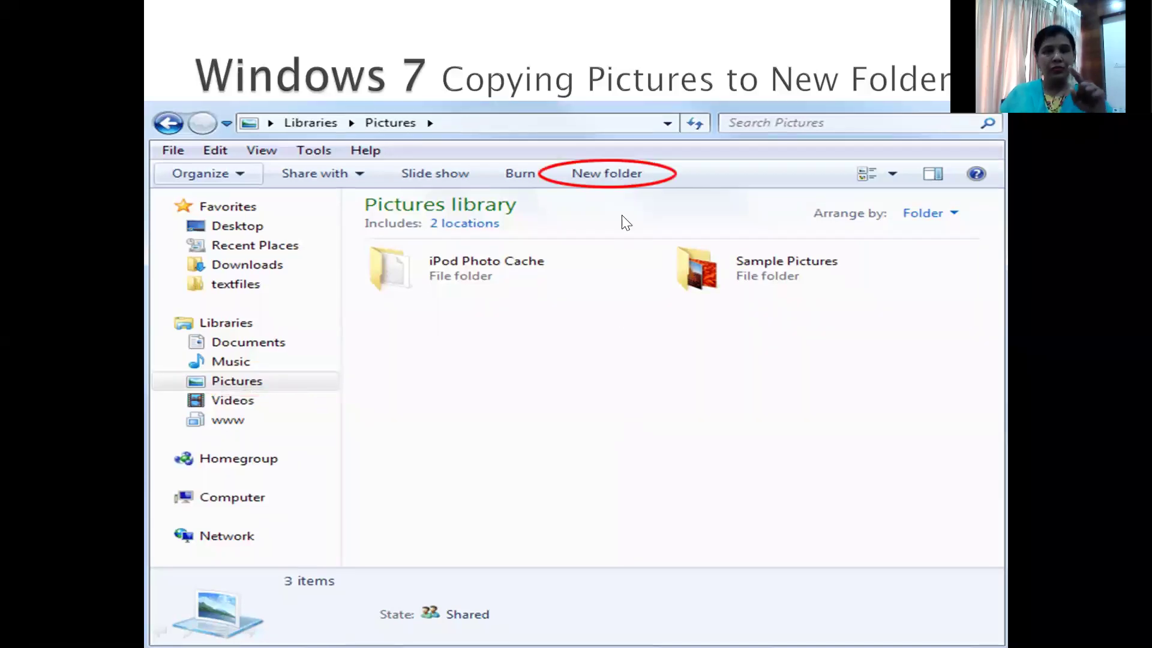
Advance through the new-folder, copy and paste-into-York slides to the first Assignment slide.
{"action": "left_click", "coordinate": [599, 173]}
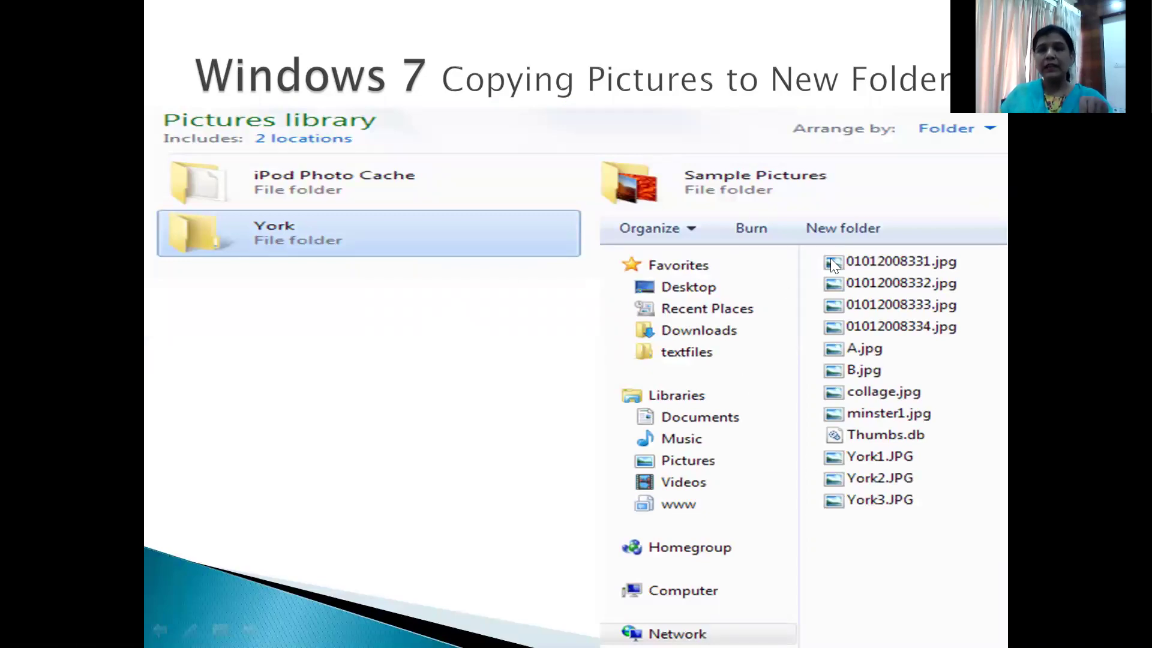
{"action": "left_click", "coordinate": [766, 405]}
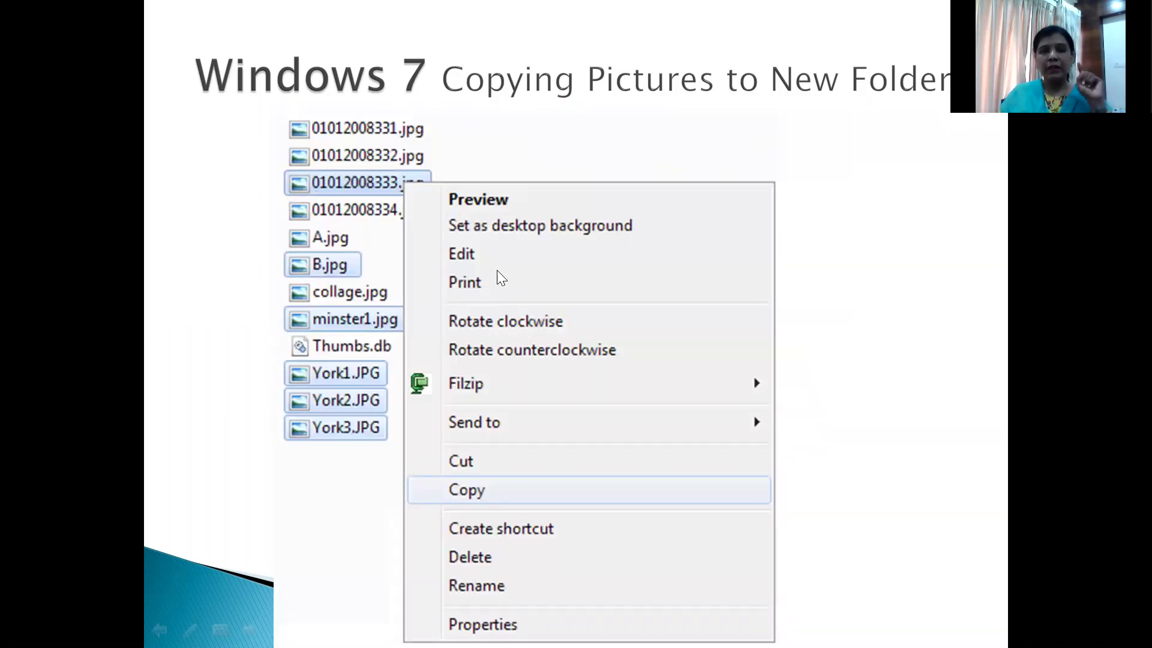
{"action": "left_click", "coordinate": [485, 492]}
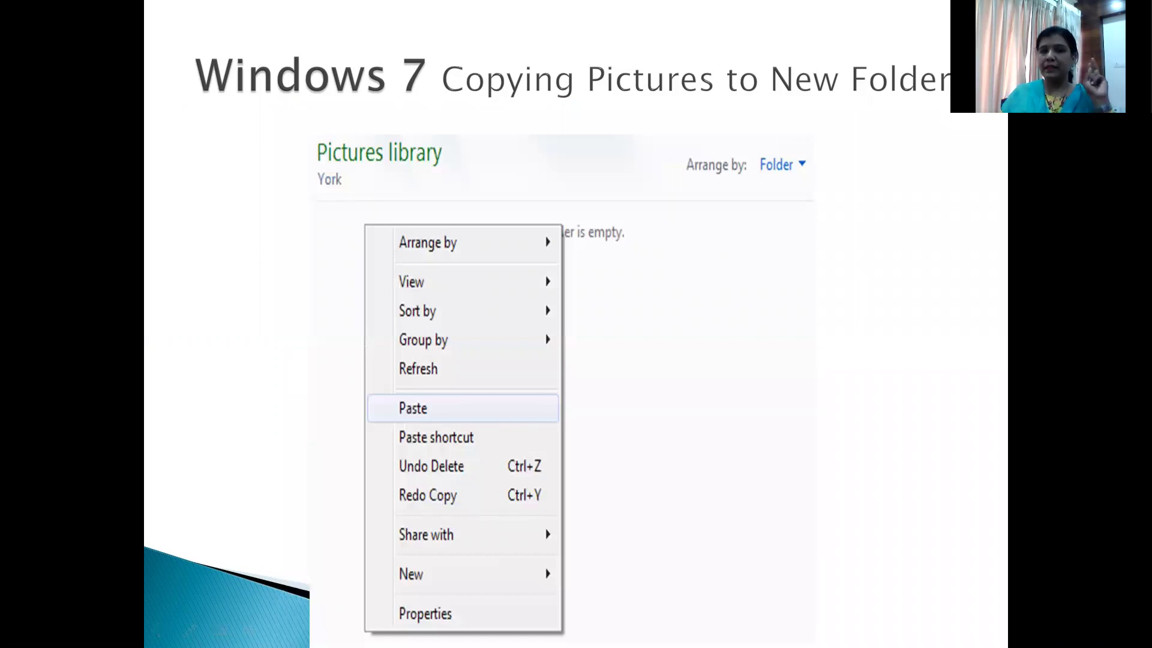
{"action": "key", "text": "Right"}
{"action": "key", "text": "Right"}
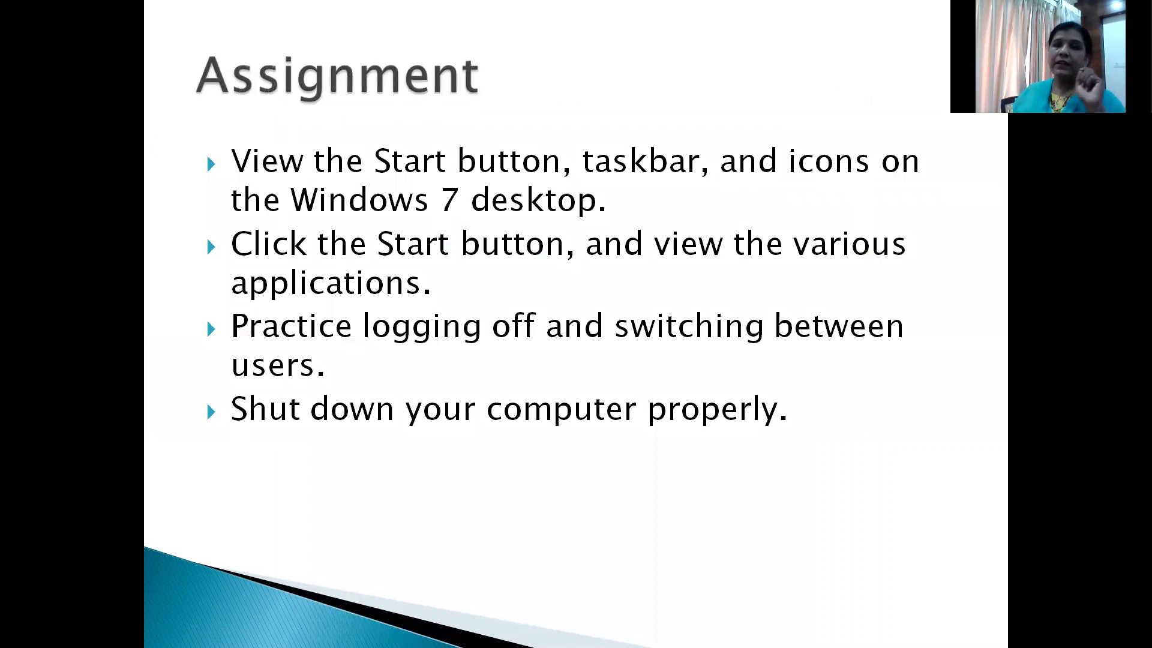
Advance through the second Assignment slide to the References slide listing four websites.
{"action": "key", "text": "Right"}
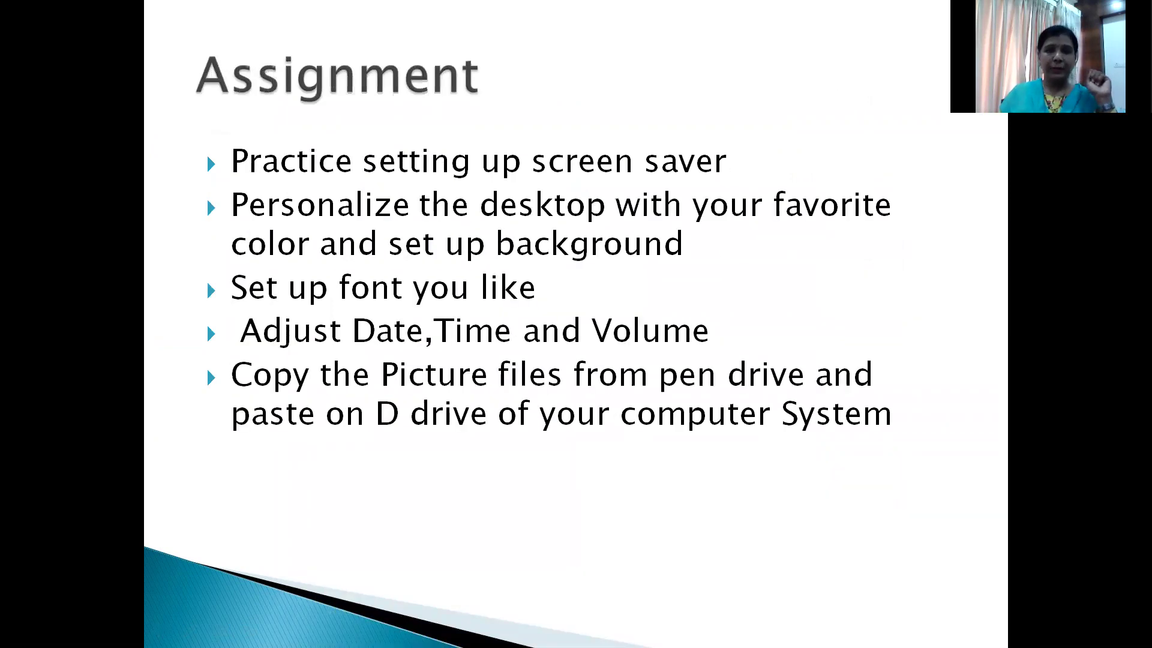
{"action": "key", "text": "Right"}
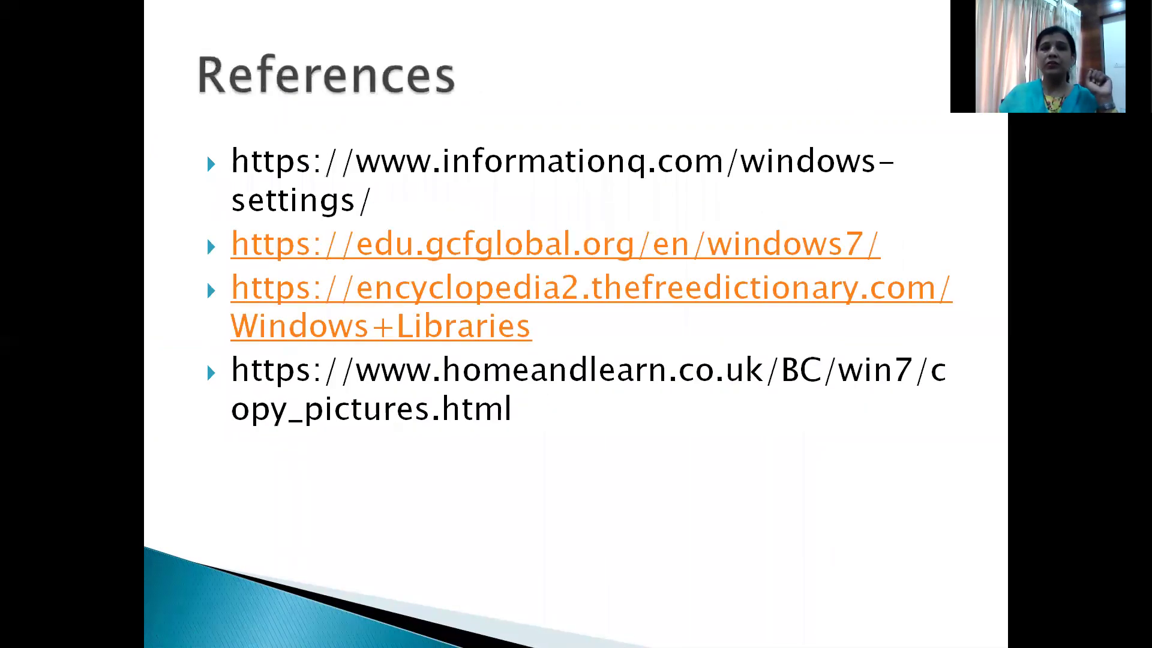